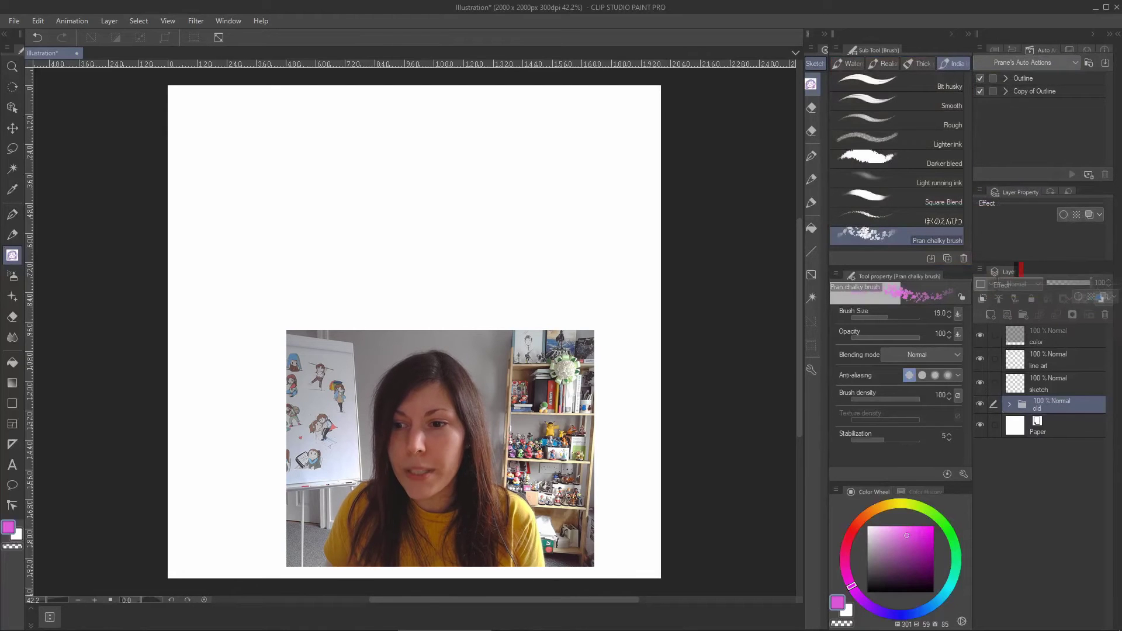
# Step: Group the Layer Property palette with the Layer palette, place it behind Search Layer, and close the floating Timeline palette
pyautogui.moveTo(1017, 192); pyautogui.dragTo(1075, 272)
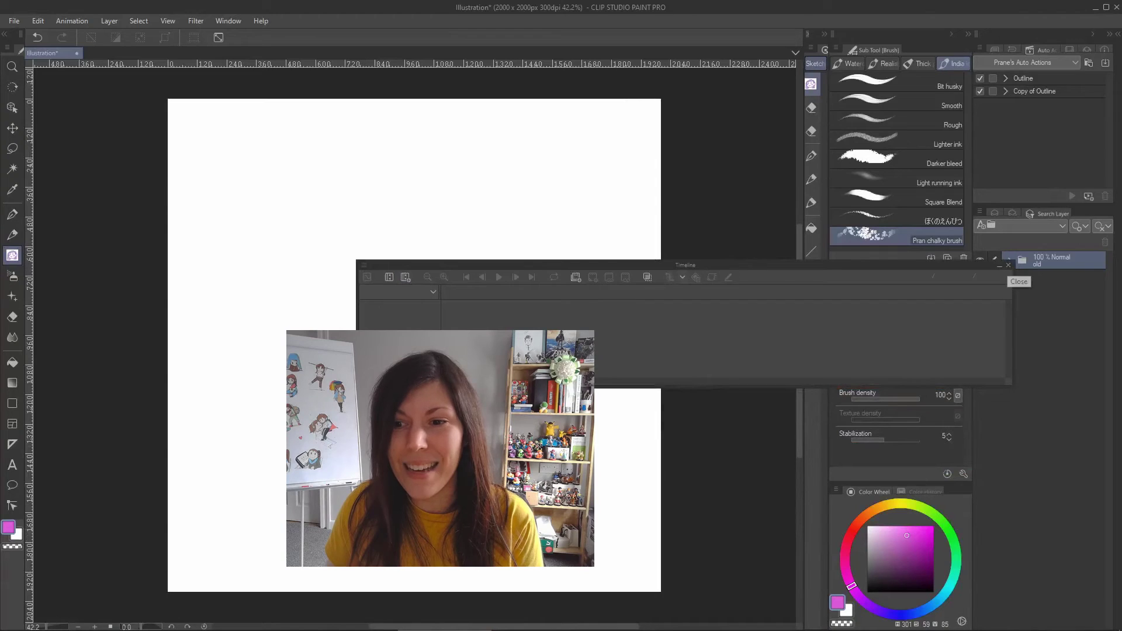
pyautogui.click(1008, 265)
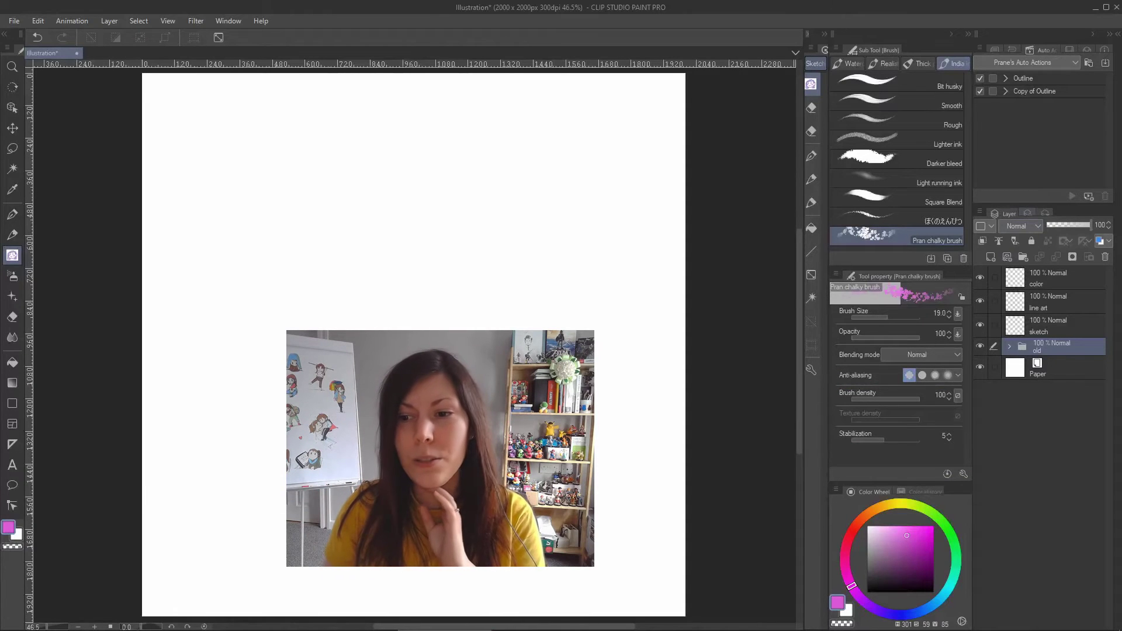
pyautogui.click(1027, 214)
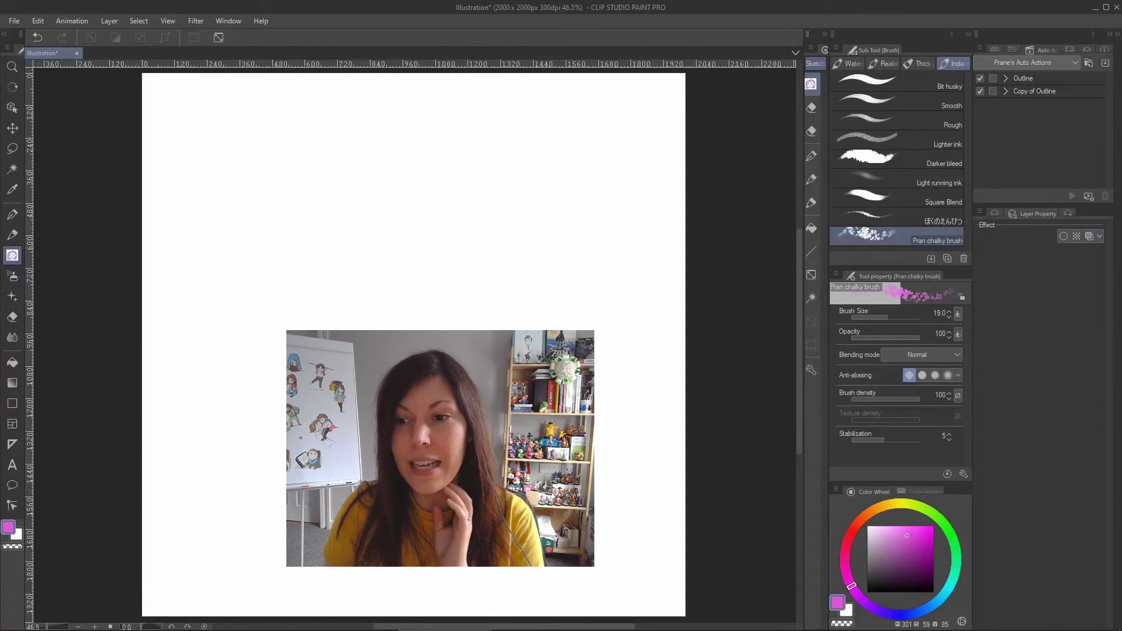
pyautogui.moveTo(1034, 214); pyautogui.dragTo(1076, 215)
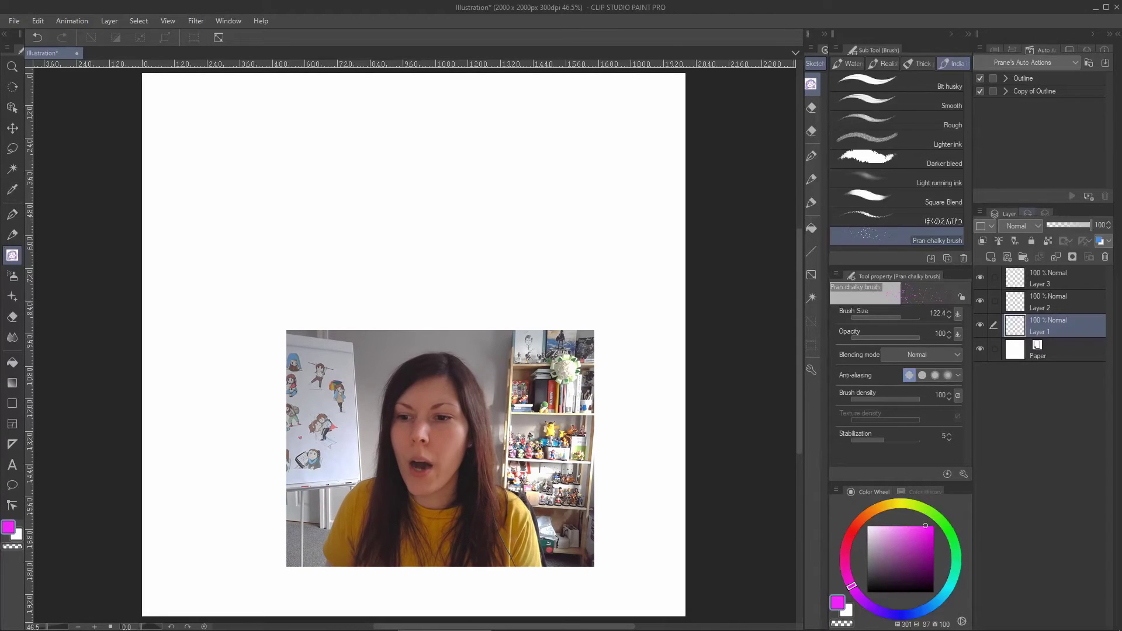
# Step: Group Layer 3 into a new folder
pyautogui.click(1028, 213)
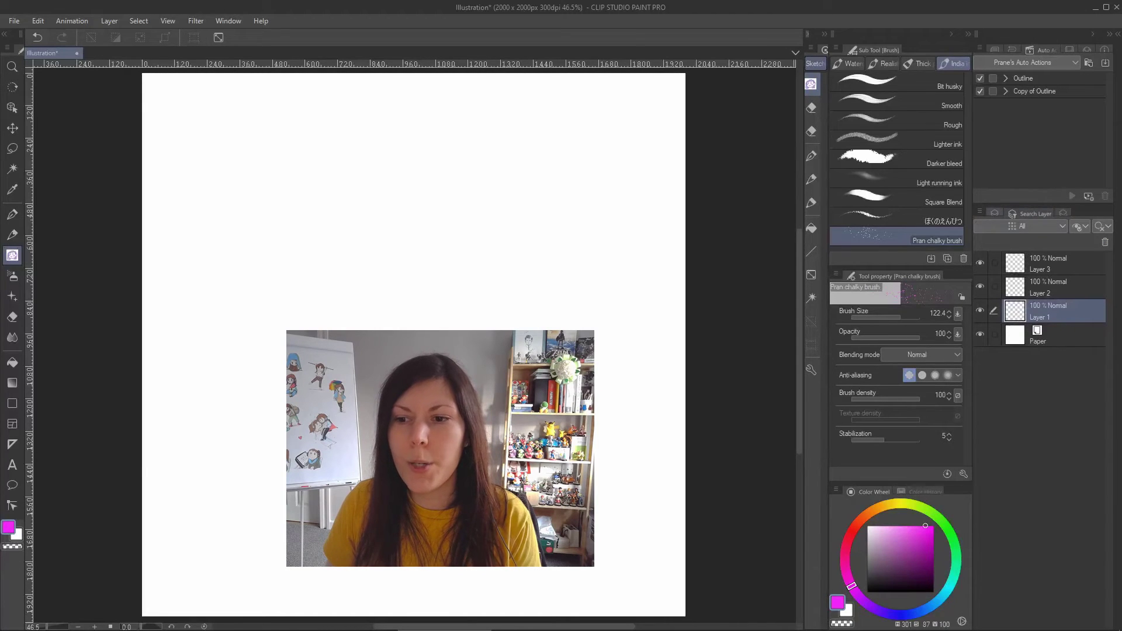
pyautogui.click(994, 213)
pyautogui.click(1052, 278)
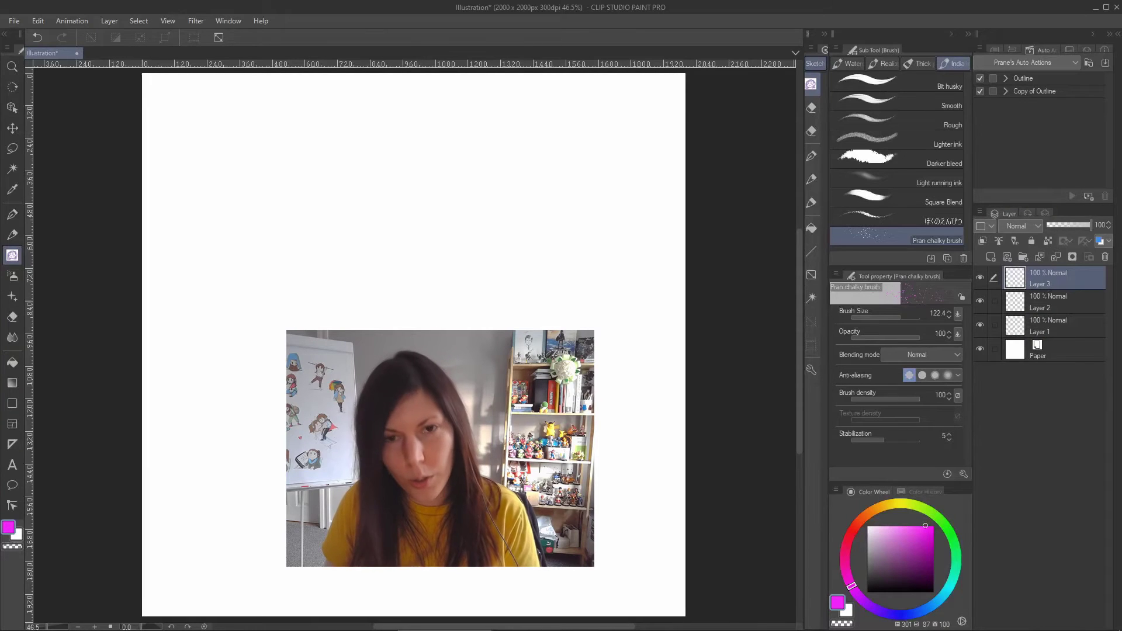
pyautogui.hotkey('ctrl', 'g')
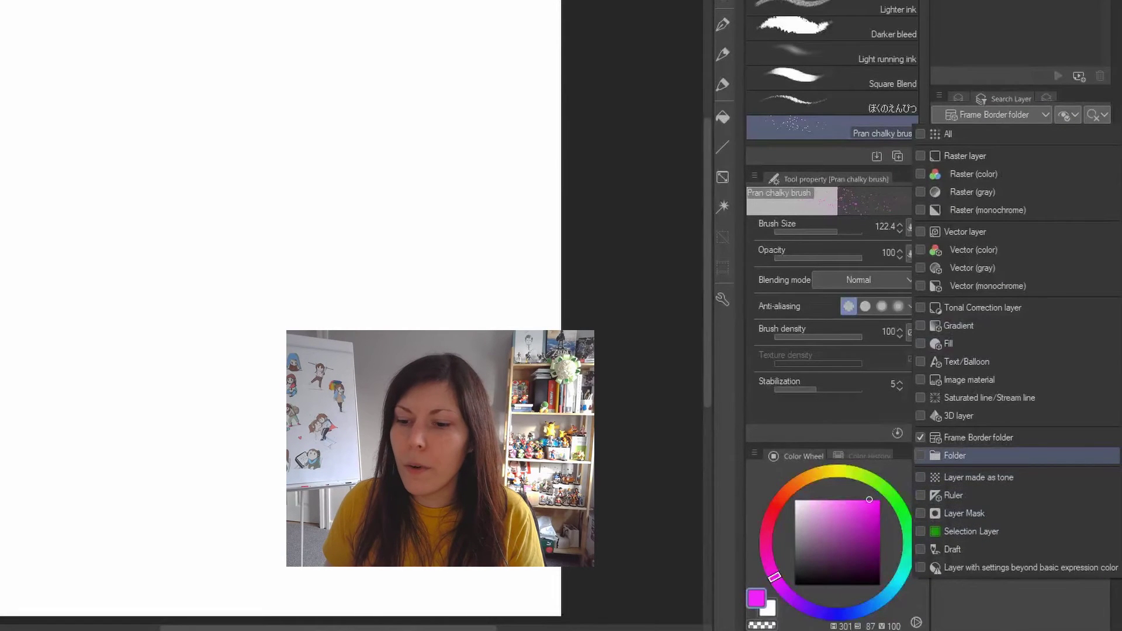
# Step: Add Folder to the Search Layer filter alongside Frame Border folder, and detach and close the Search Layer palette
pyautogui.click(954, 455)
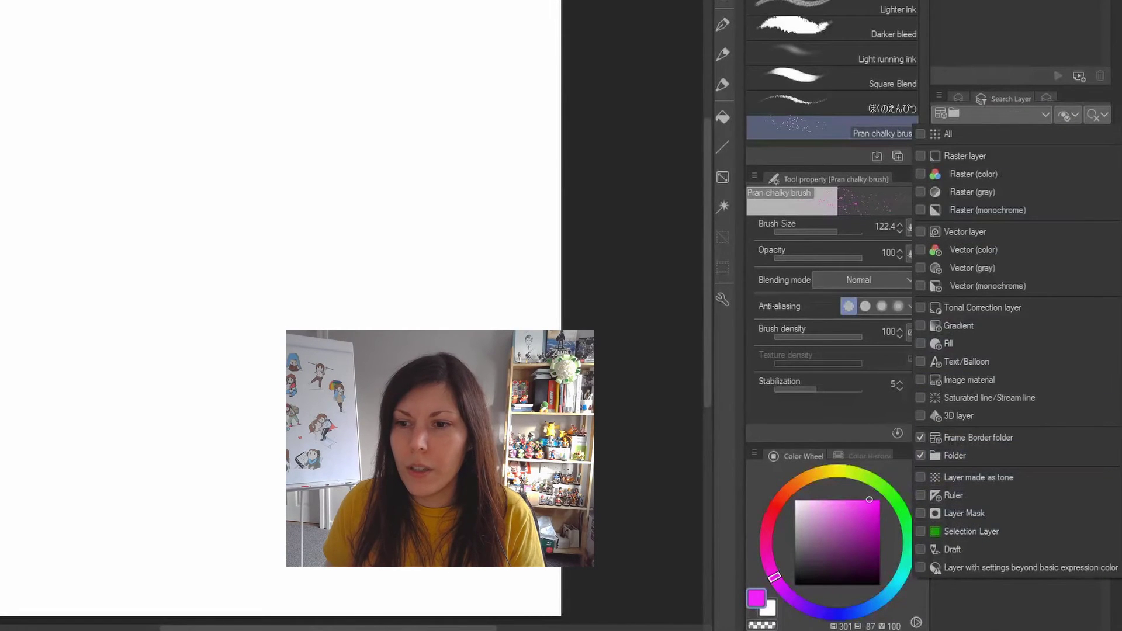
pyautogui.click(1000, 114)
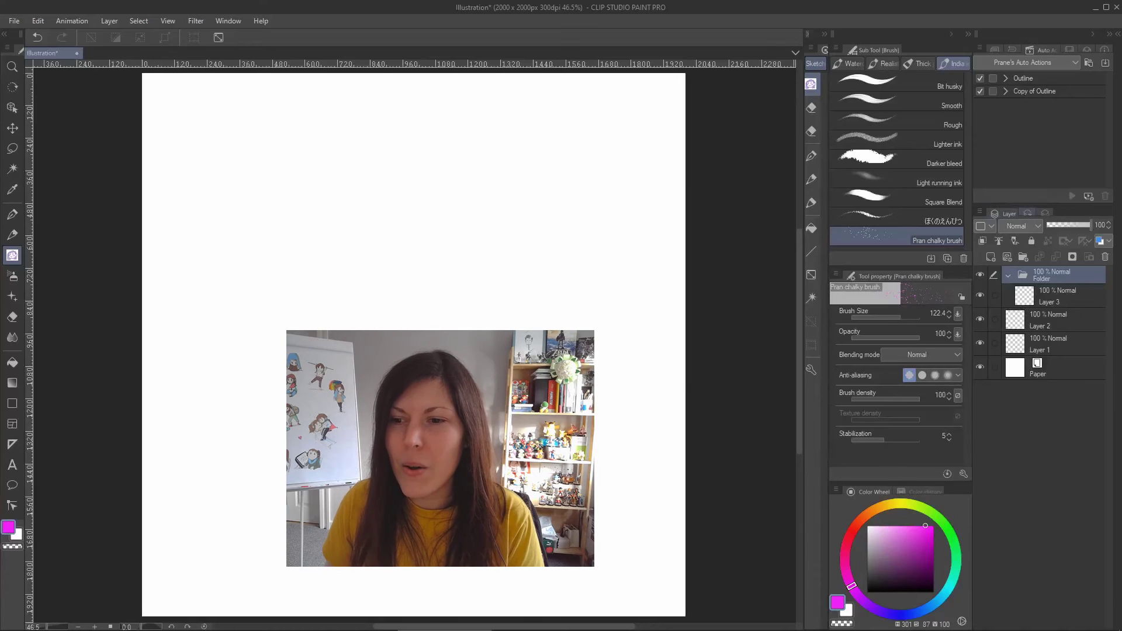
pyautogui.moveTo(1046, 214); pyautogui.dragTo(609, 105)
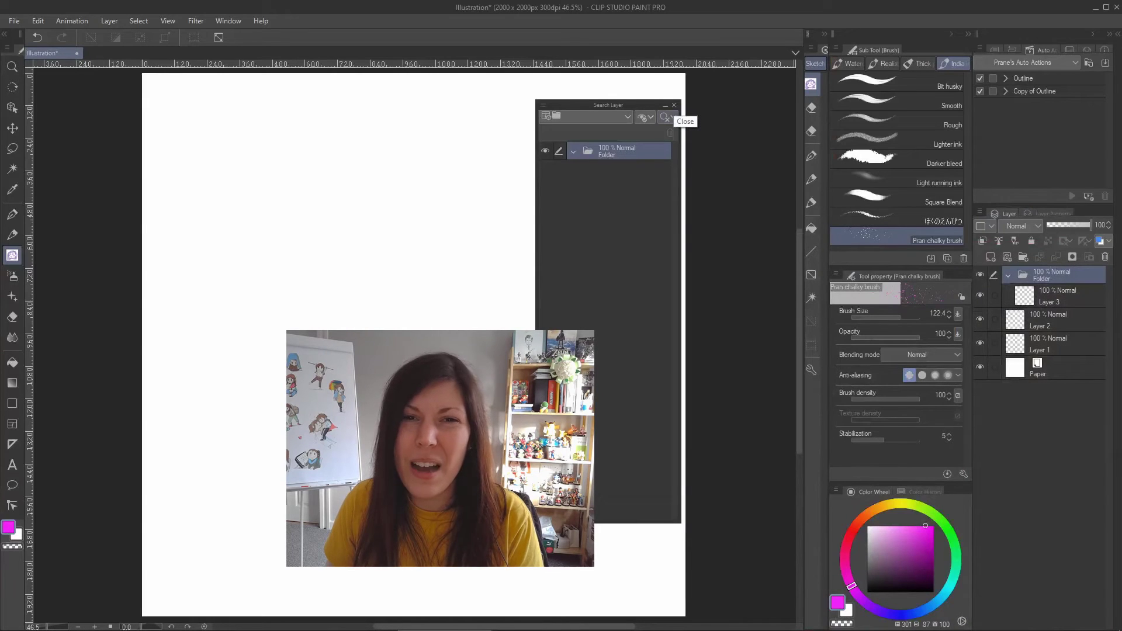
pyautogui.click(674, 104)
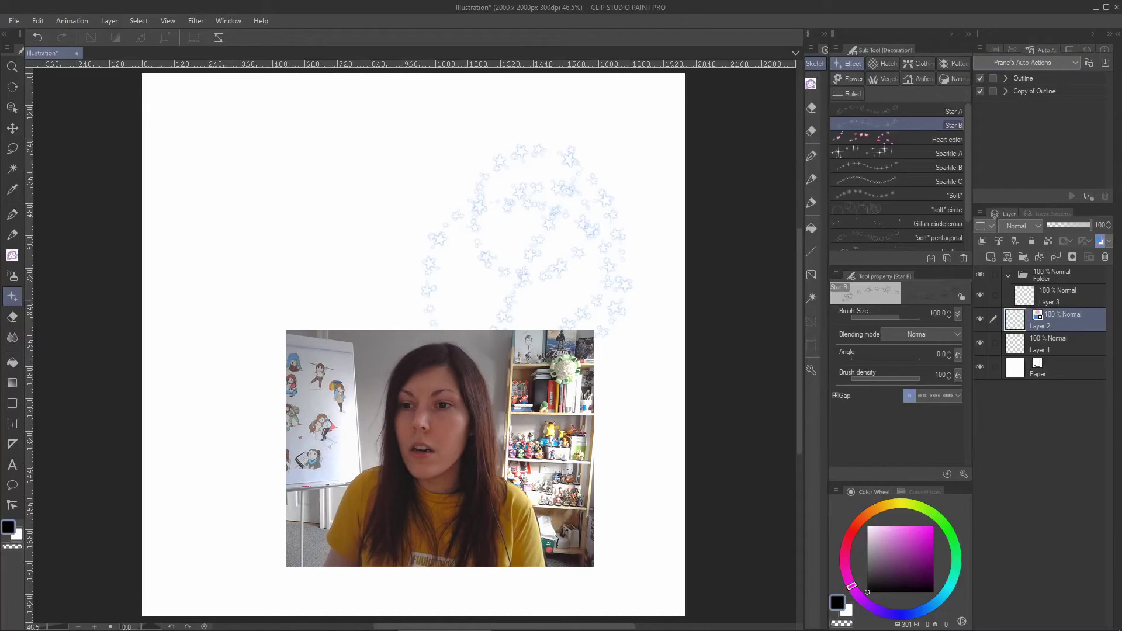
# Step: Bring up the Navigator at a reduced palette height and switch to the Pran chalky brush
pyautogui.click(994, 50)
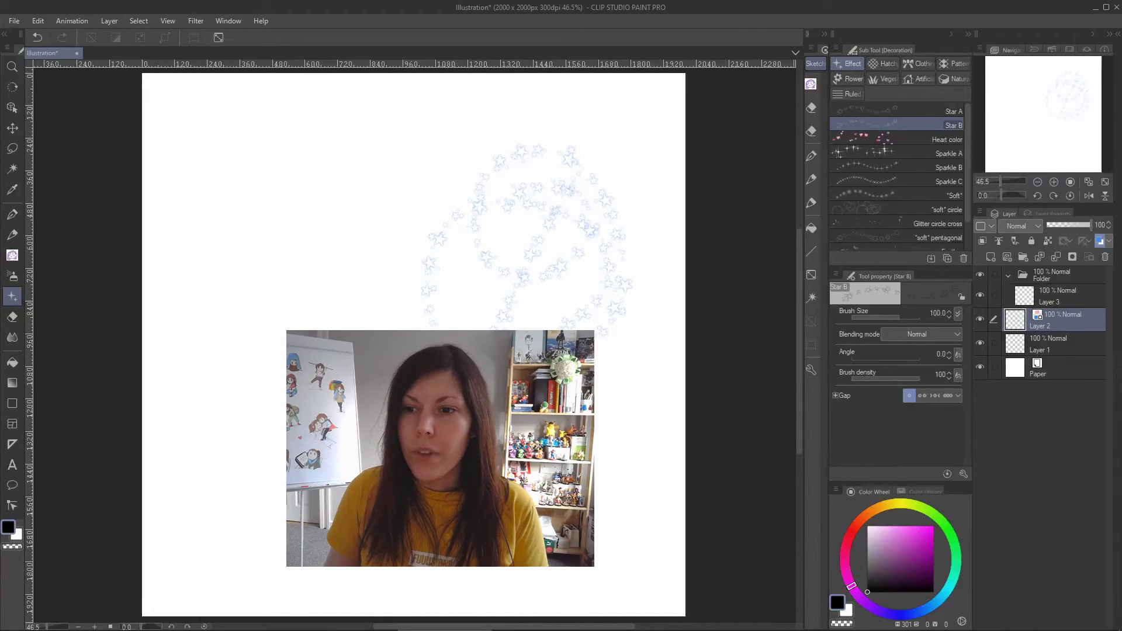
pyautogui.moveTo(1053, 205); pyautogui.dragTo(1052, 169)
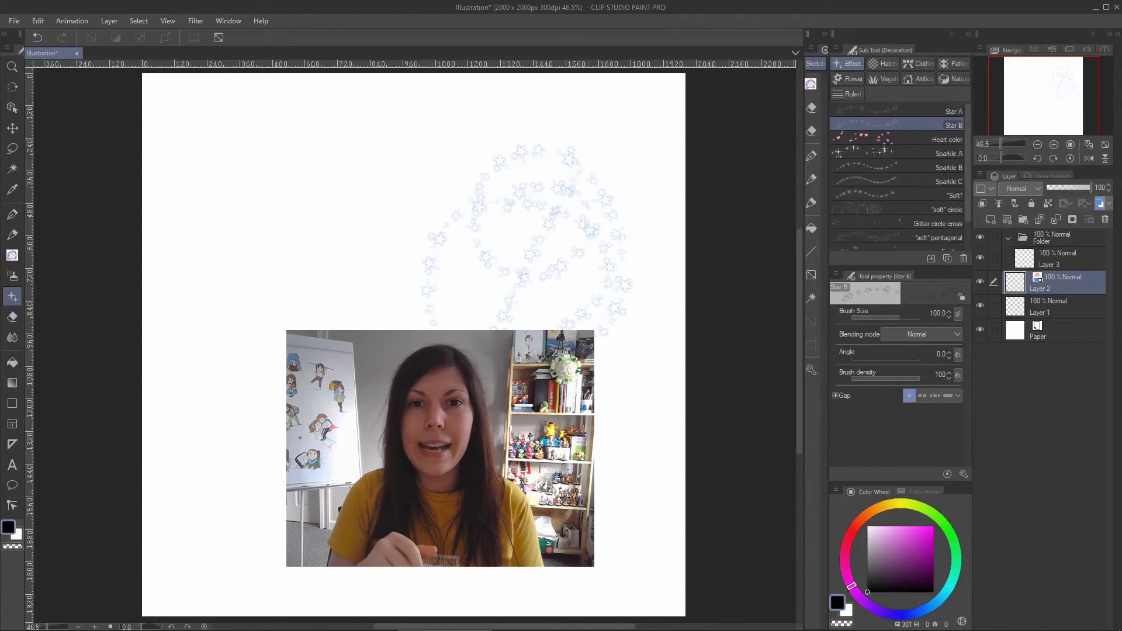
pyautogui.press('b')
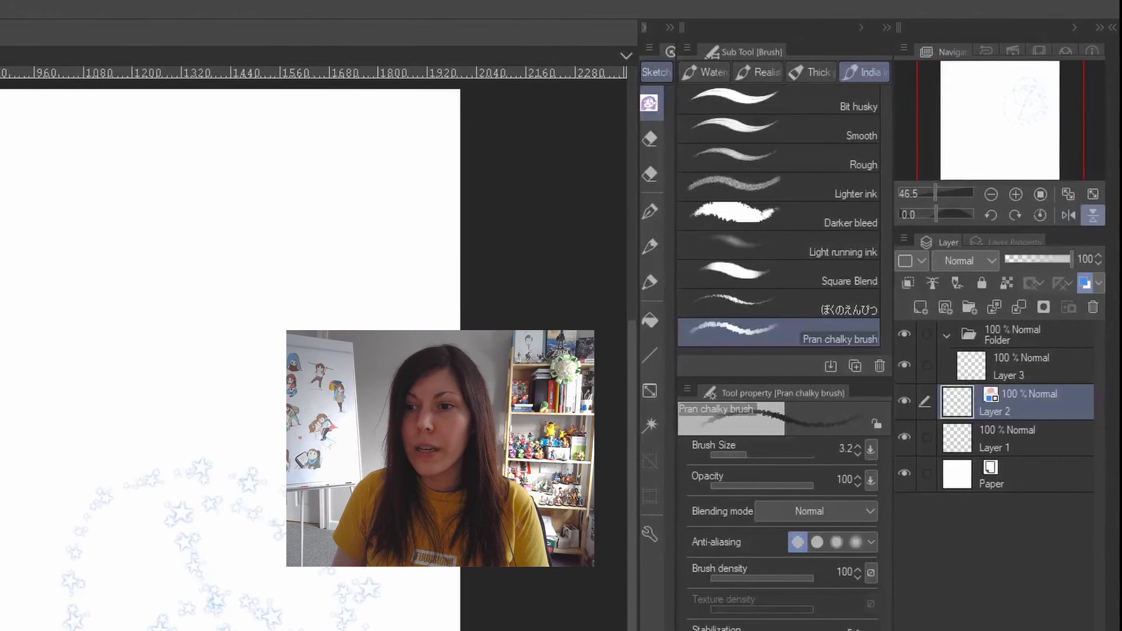
# Step: Try the Navigator's zoom in, zoom out, rotate, reset rotation and 100% controls, and fit the canvas to the window
pyautogui.click(1015, 195)
pyautogui.click(1015, 195)
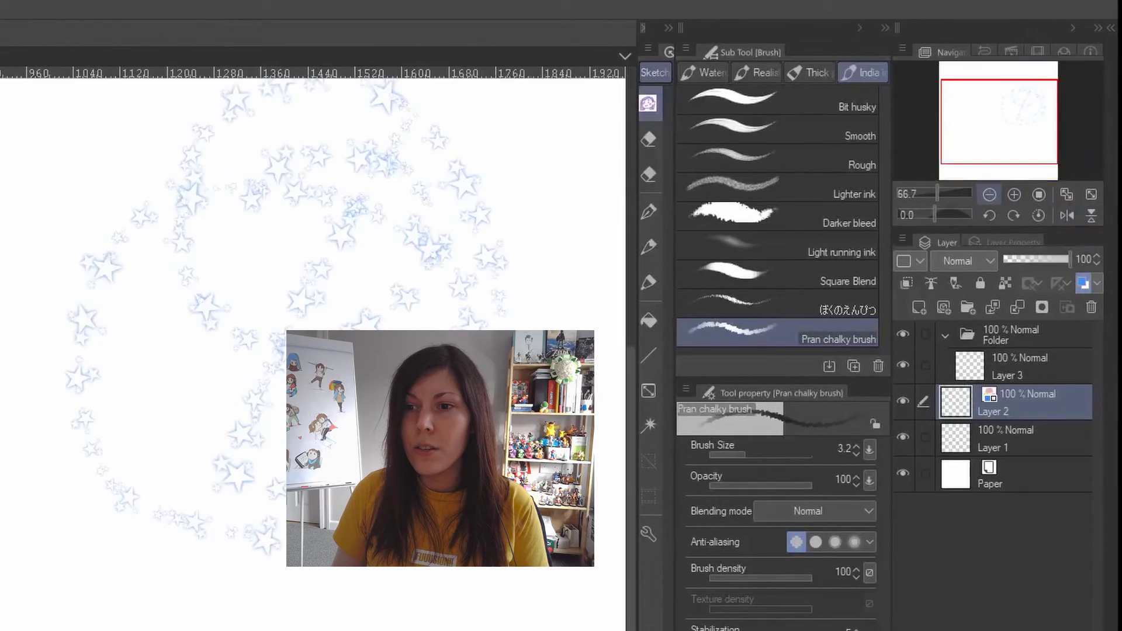
pyautogui.click(989, 195)
pyautogui.click(990, 194)
pyautogui.click(989, 216)
pyautogui.click(989, 216)
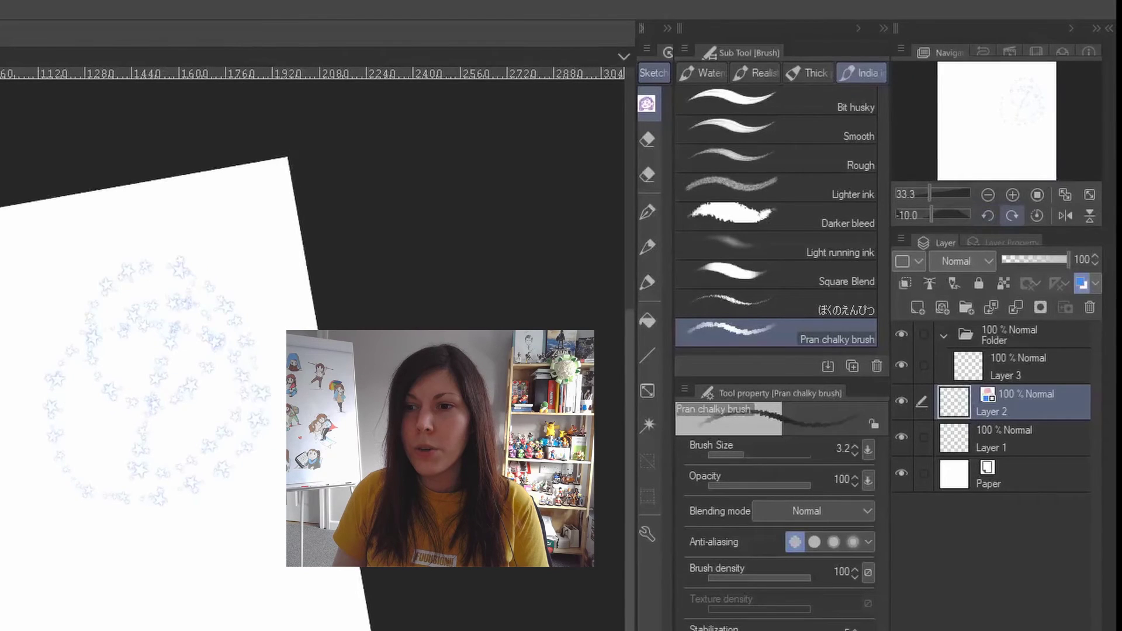
pyautogui.click(1038, 215)
pyautogui.click(1036, 194)
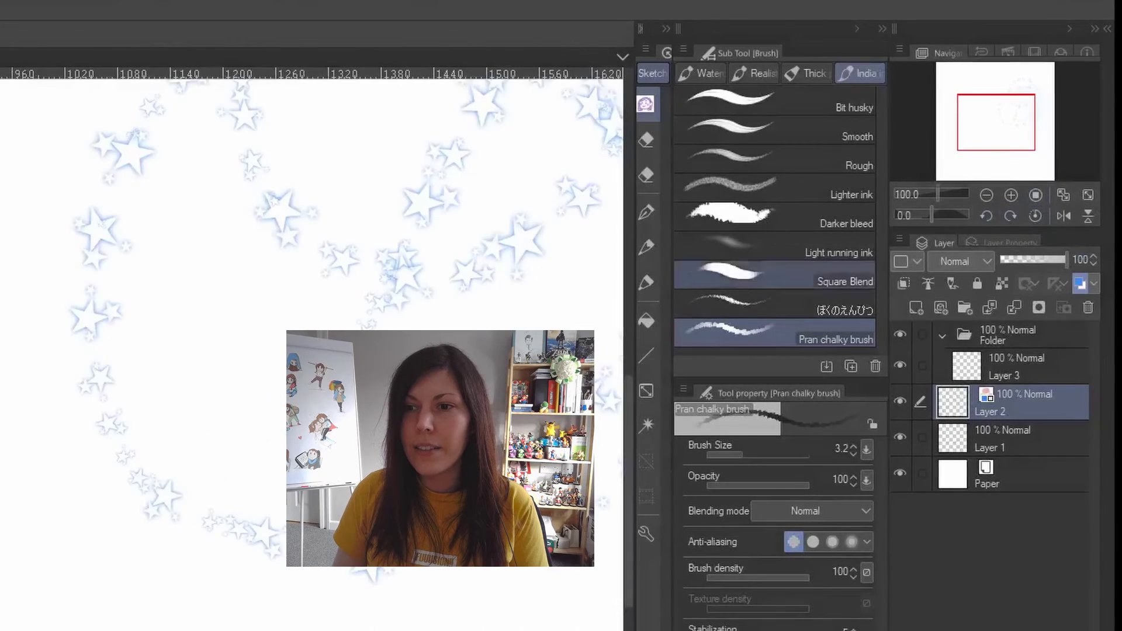
pyautogui.scroll(-3, 437, 289)
pyautogui.scroll(-3, 437, 288)
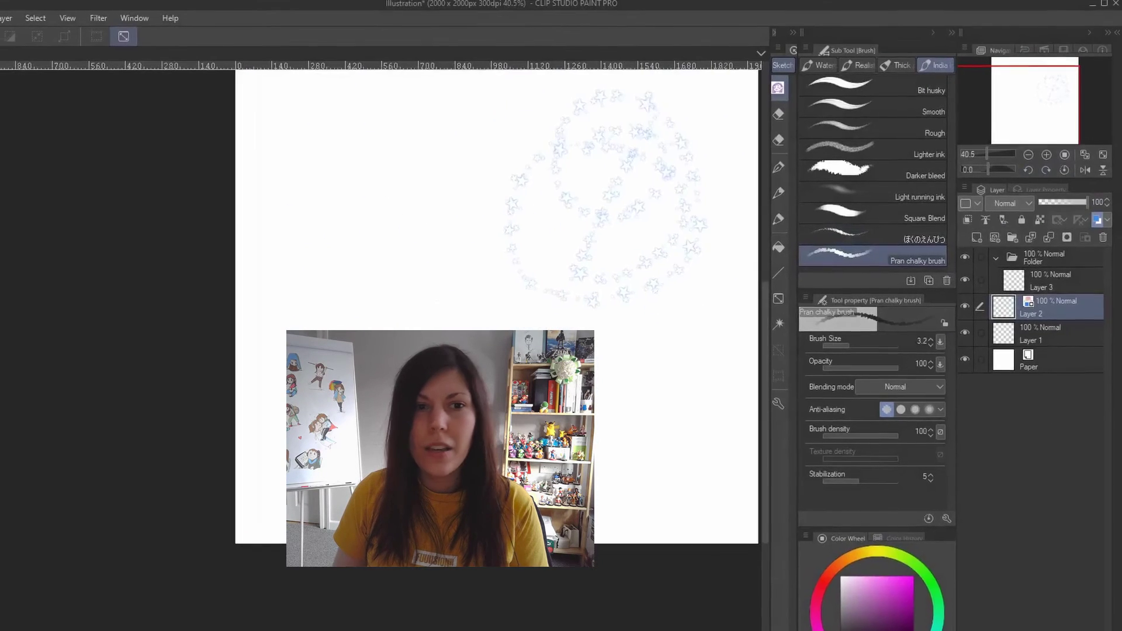
pyautogui.click(1087, 194)
# Step: Step back to earlier History states such as Delete Layer and return to the latest Change layer opacity state
pyautogui.click(1027, 51)
pyautogui.click(1000, 66)
pyautogui.click(1003, 133)
pyautogui.click(1004, 120)
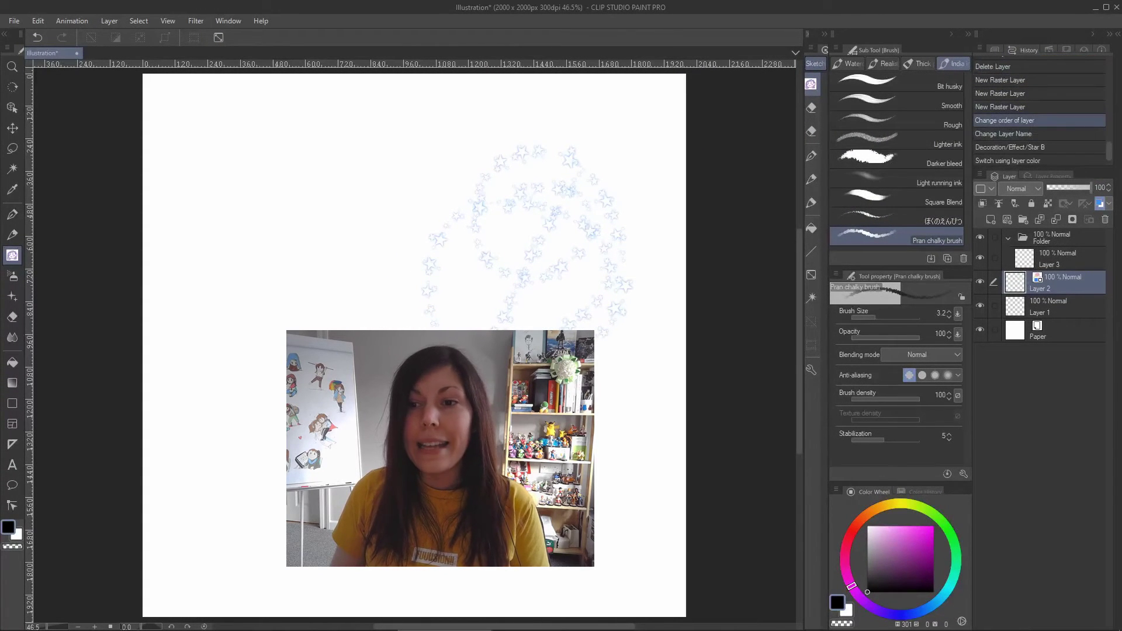
pyautogui.click(1003, 134)
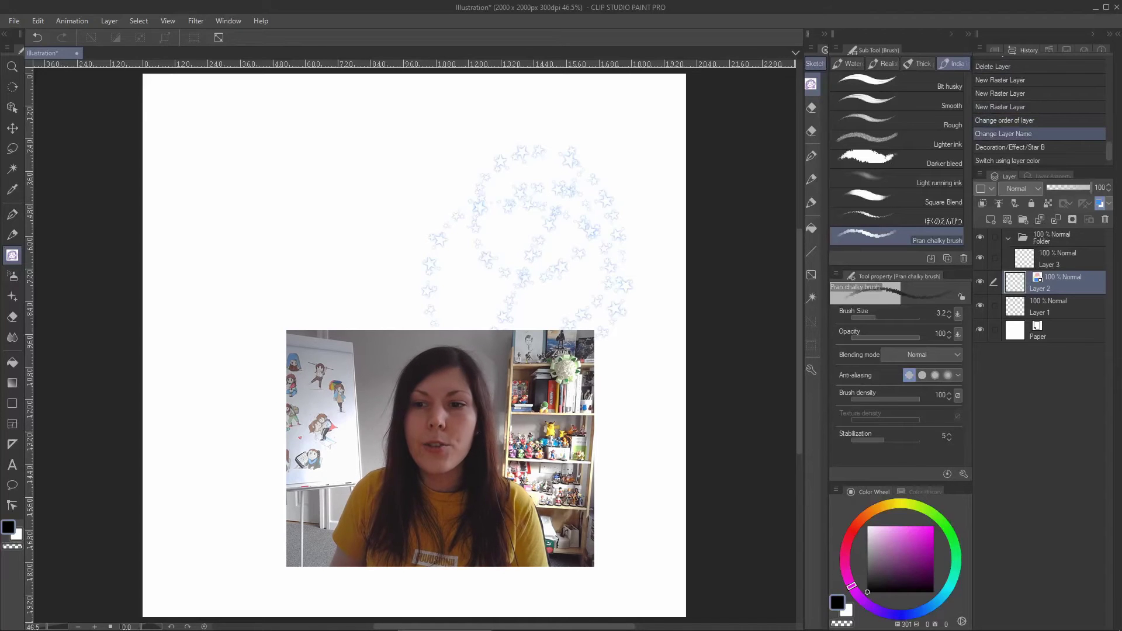
pyautogui.scroll(3, 1039, 114)
pyautogui.click(1002, 80)
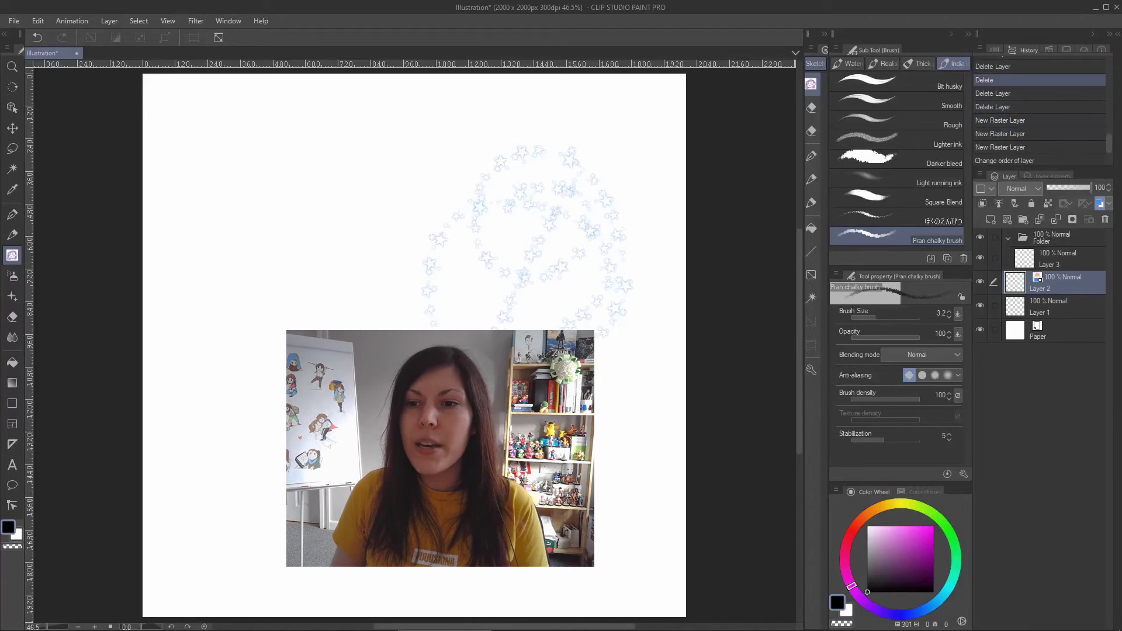
pyautogui.scroll(-3, 1039, 107)
pyautogui.click(1003, 159)
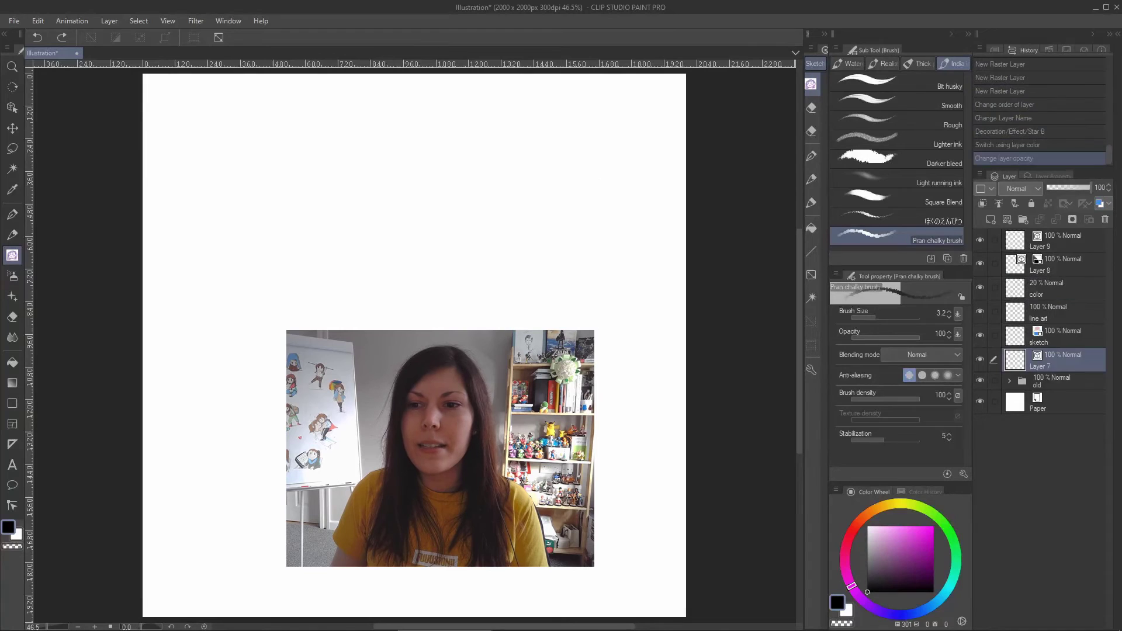
pyautogui.scroll(3, 1039, 114)
pyautogui.click(1003, 78)
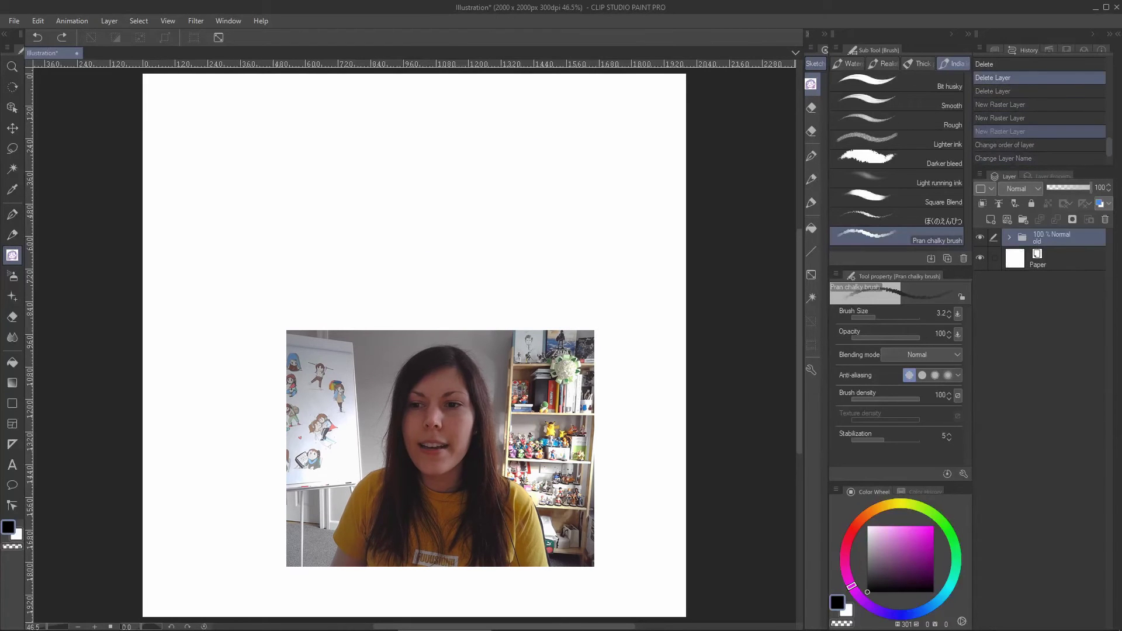
pyautogui.scroll(-4, 1039, 111)
pyautogui.click(1002, 158)
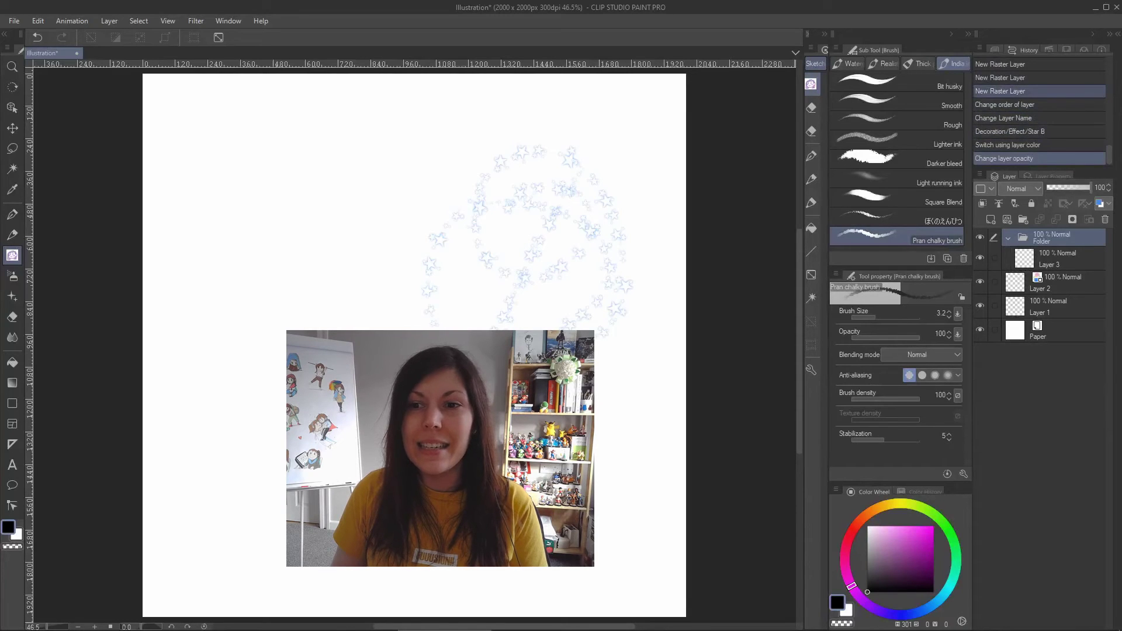
pyautogui.click(1001, 92)
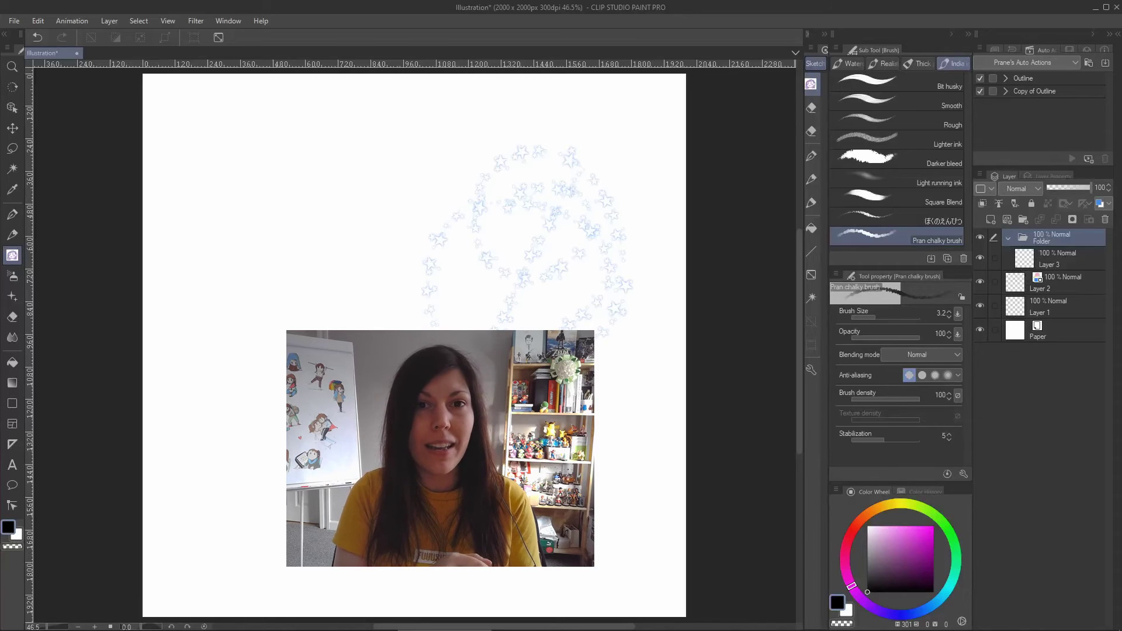
# Step: Show the auto actions and select the Outline action
pyautogui.click(1045, 78)
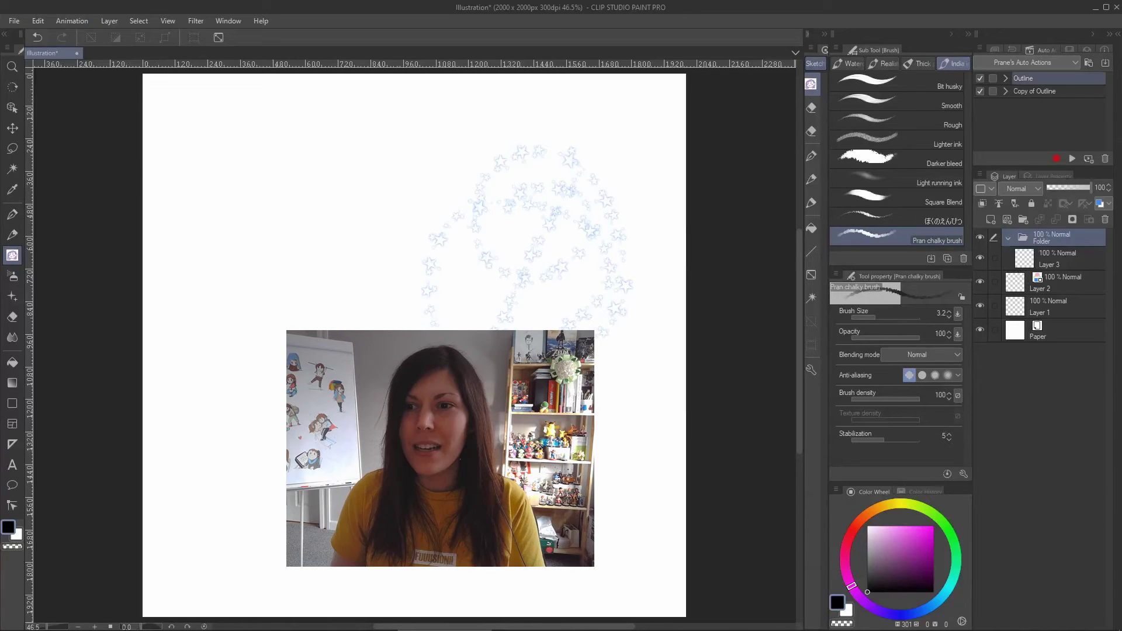
pyautogui.scroll(1, 430, 350)
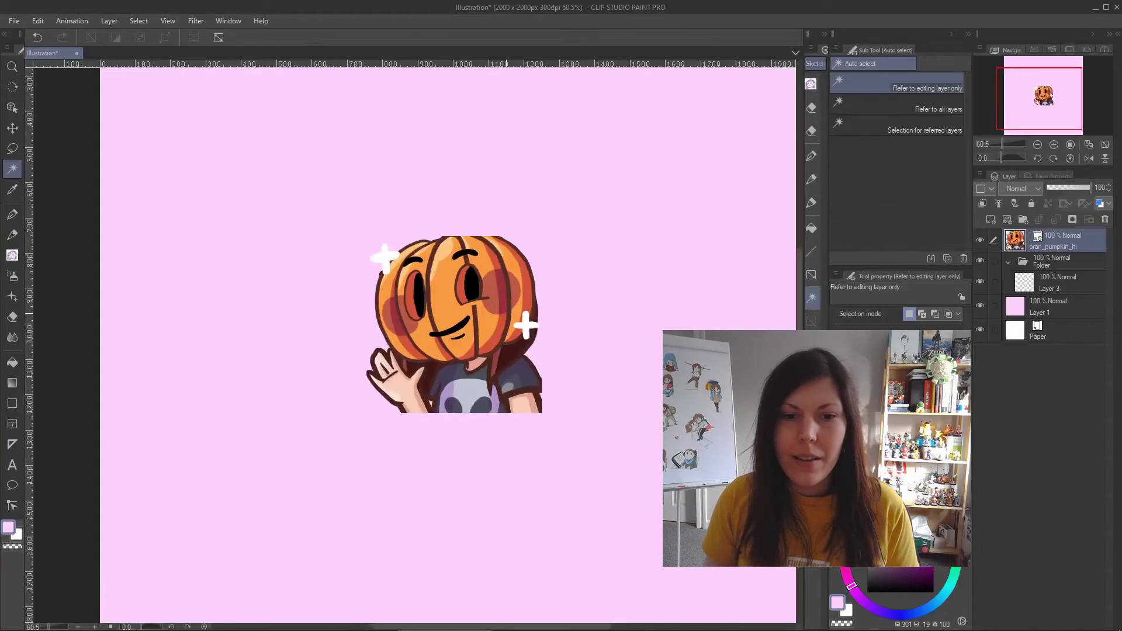
# Step: Scale the pumpkin character image down to about half its size and move it up on the pink canvas
pyautogui.hotkey('ctrl', 't')
pyautogui.moveTo(541, 236); pyautogui.dragTo(458, 320)
pyautogui.moveTo(412, 366); pyautogui.dragTo(428, 278)
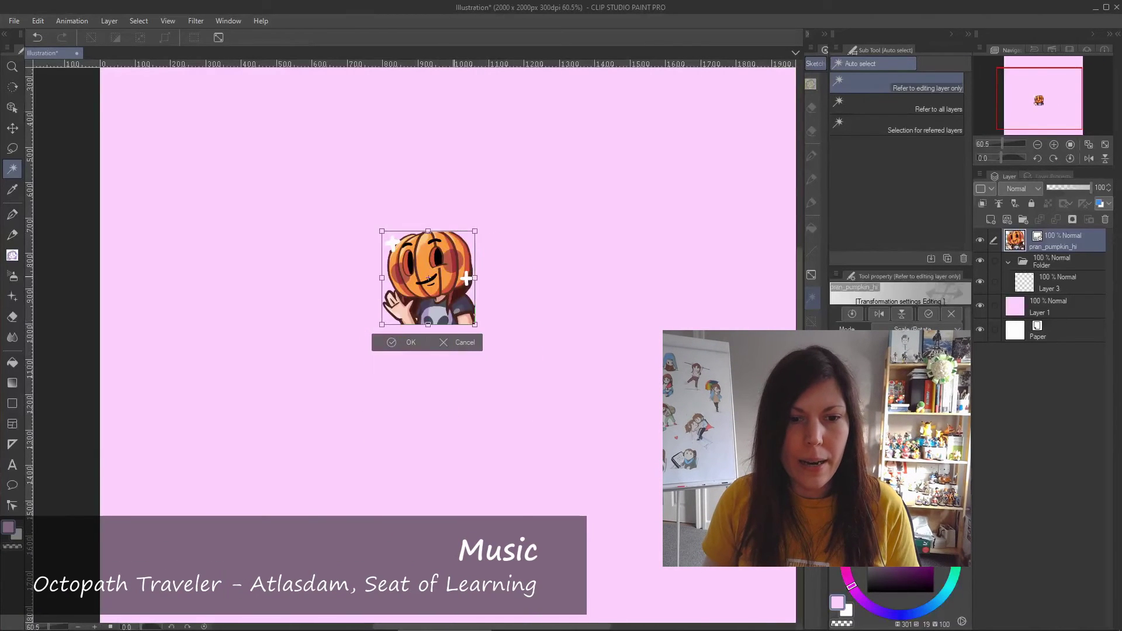
pyautogui.press('Return')
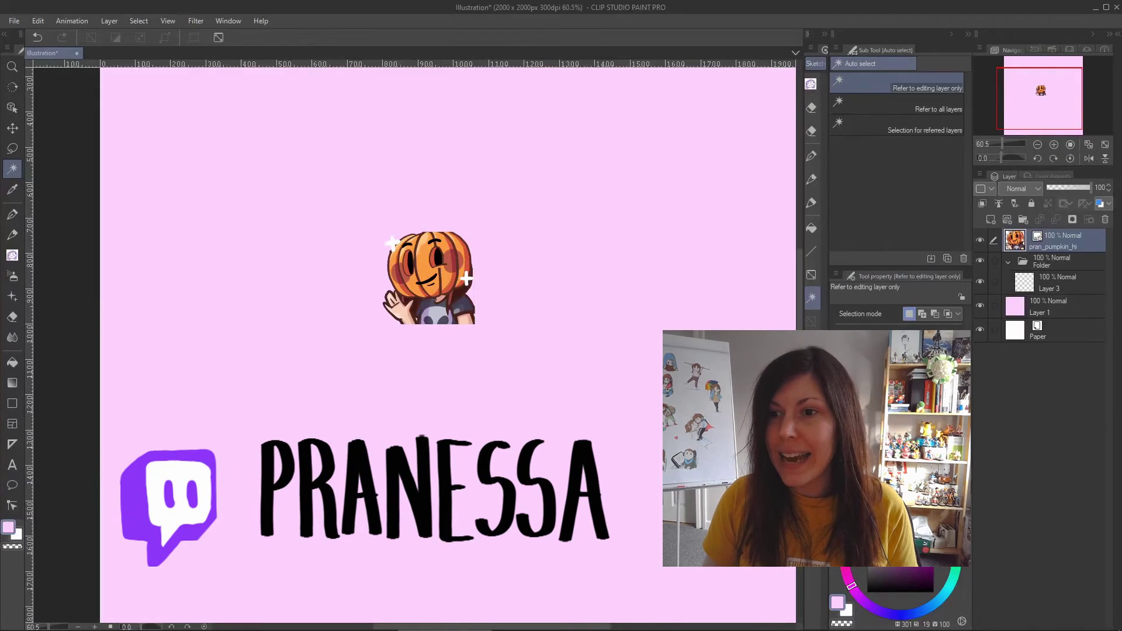
# Step: Run the Outline auto action on the pumpkin character image and check the outlined result
pyautogui.click(1052, 50)
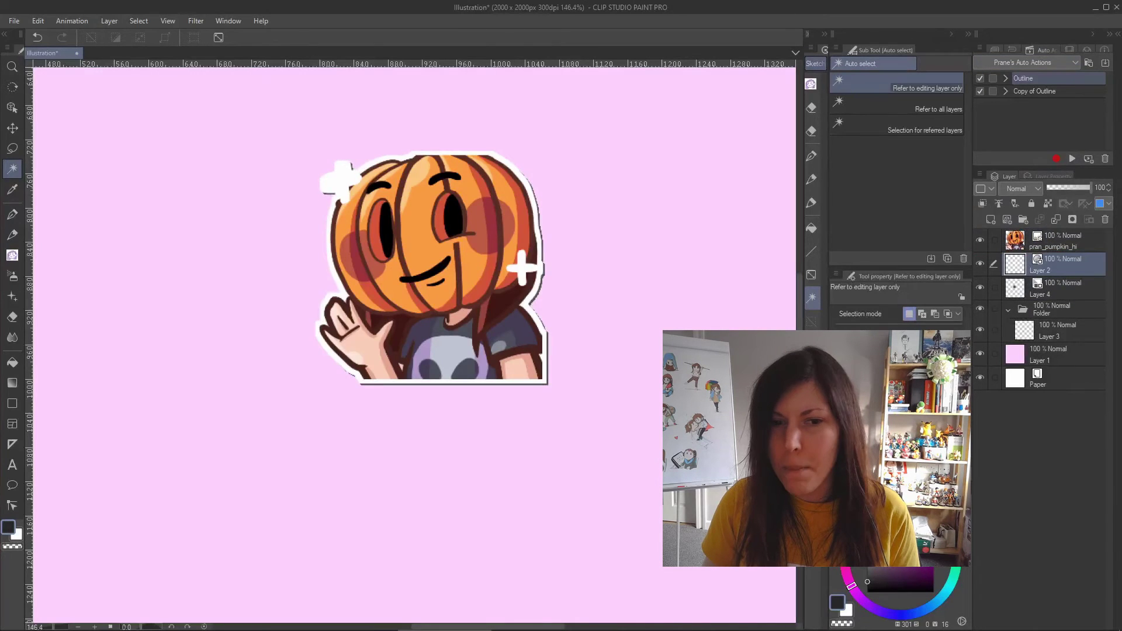
pyautogui.scroll(-3, 612, 336)
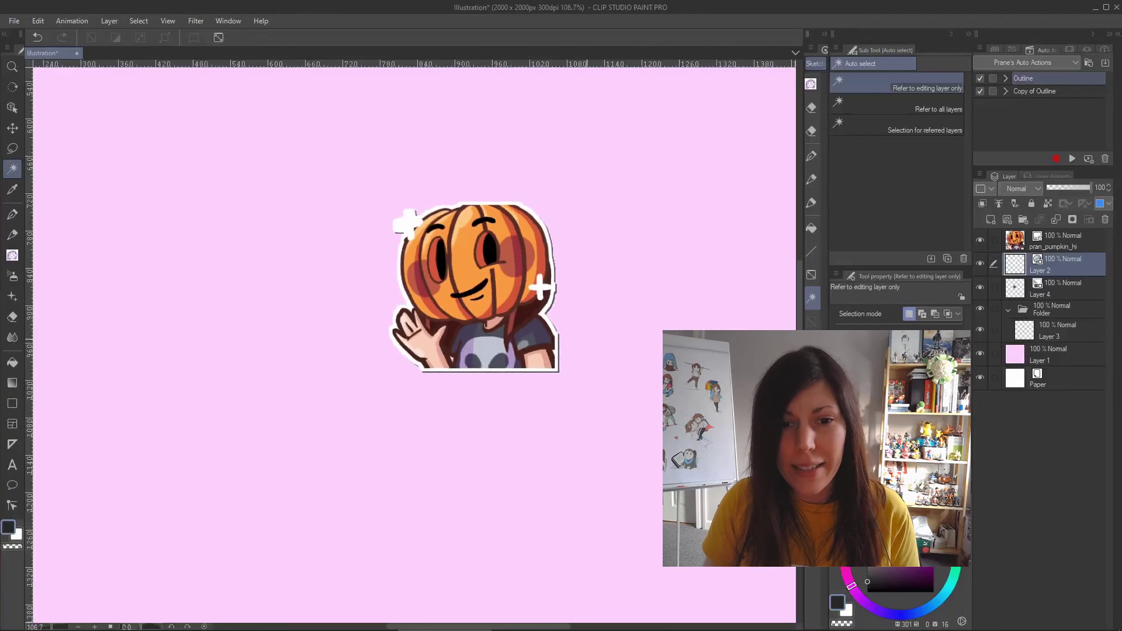
pyautogui.moveTo(626, 369); pyautogui.dragTo(533, 390)
pyautogui.scroll(-1, 575, 371)
pyautogui.scroll(-1, 529, 374)
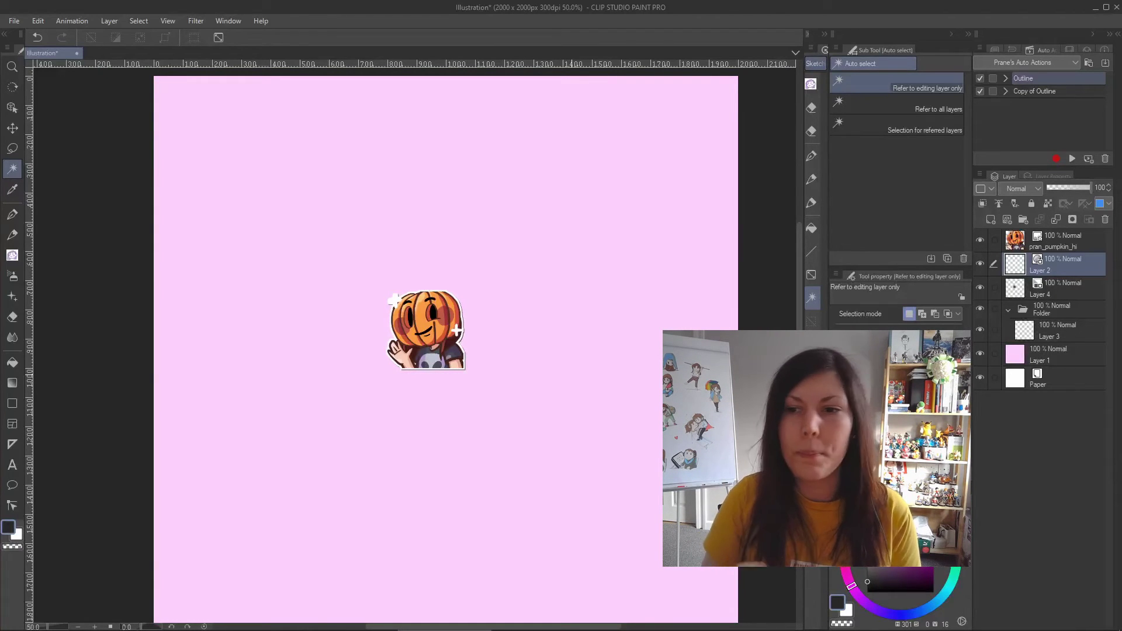
# Step: Show the Sub View palette, increase its height, and set the reference image's zoom to 12.5
pyautogui.click(1069, 50)
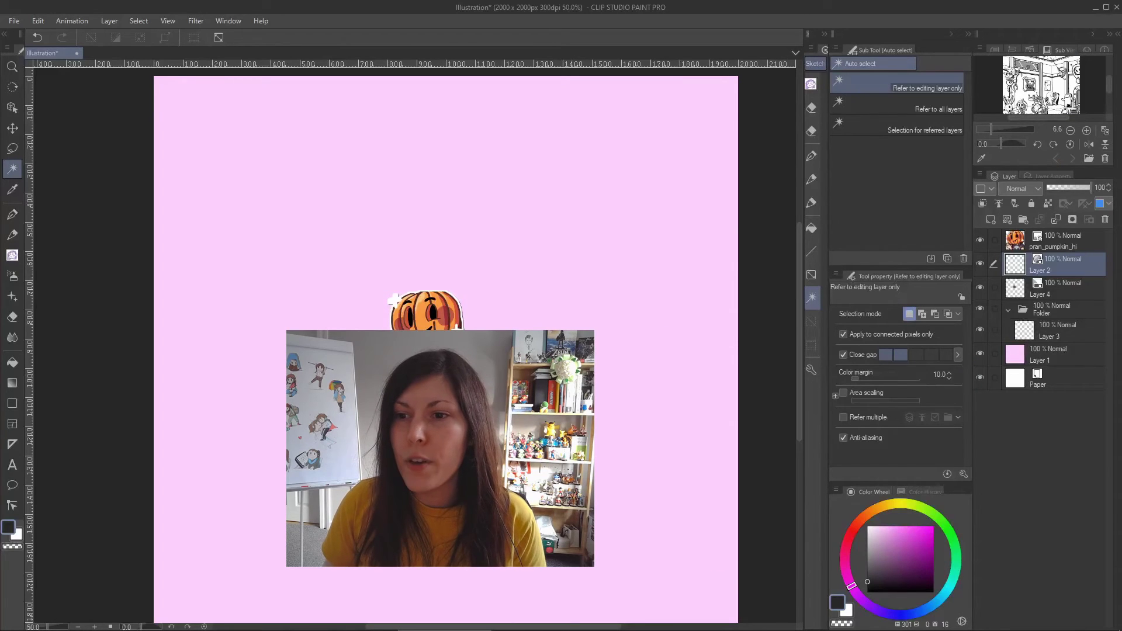
pyautogui.moveTo(1039, 168); pyautogui.dragTo(1039, 238)
pyautogui.scroll(3, 1033, 131)
pyautogui.scroll(5, 1061, 132)
pyautogui.scroll(-4, 1061, 132)
pyautogui.scroll(-2, 1039, 120)
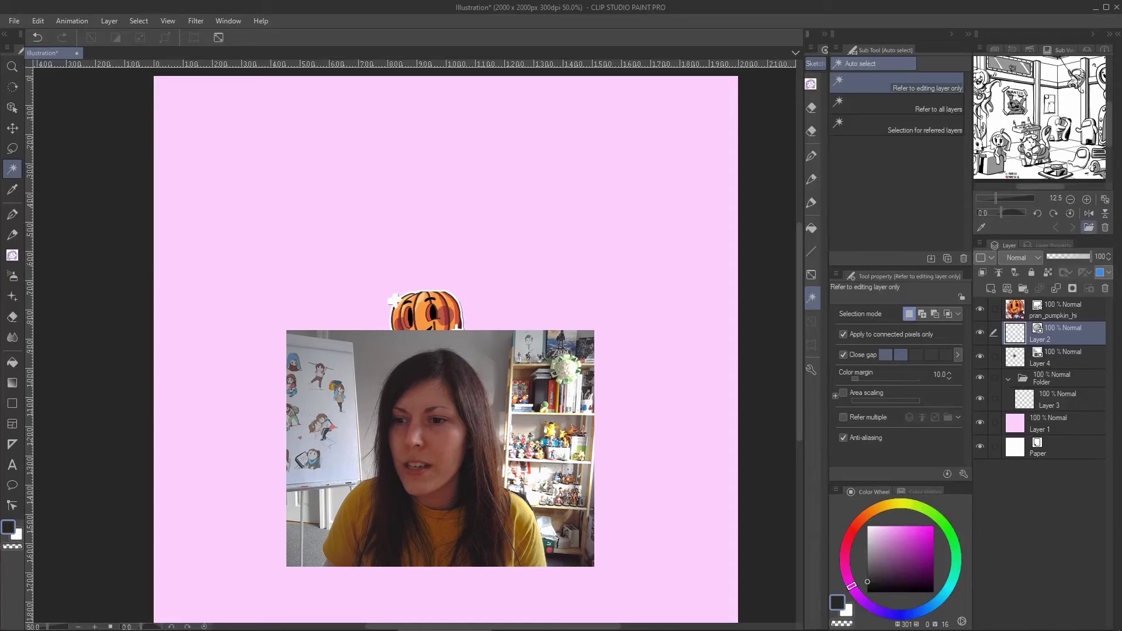
# Step: Load Among US.png as the Sub View reference image and slightly narrow the palette column that holds it
pyautogui.click(1088, 227)
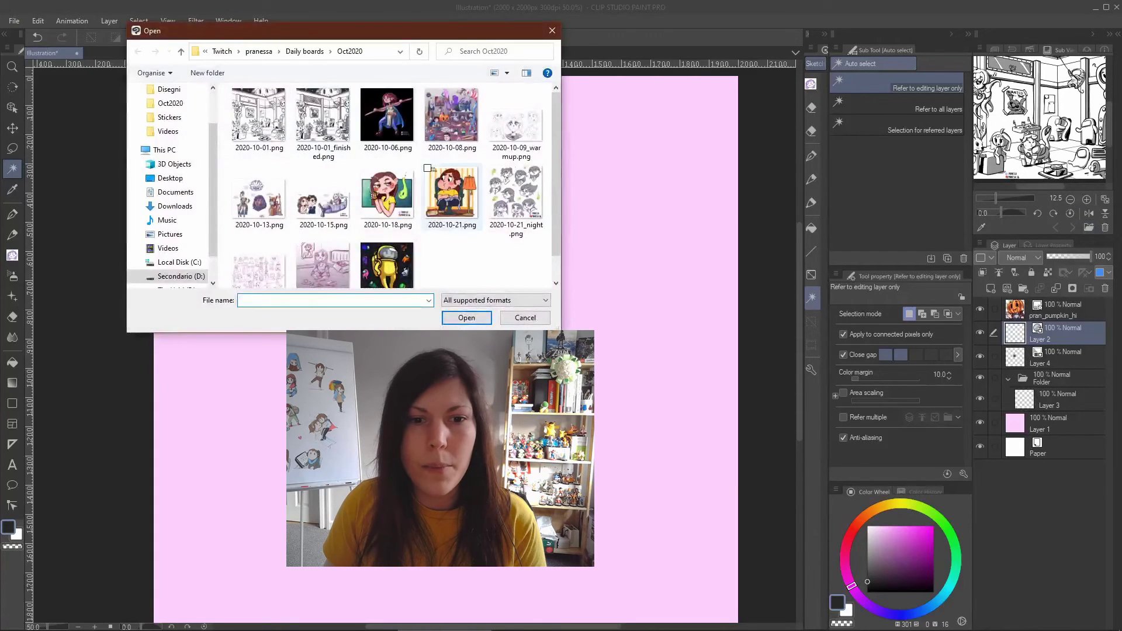
pyautogui.click(388, 196)
pyautogui.click(387, 266)
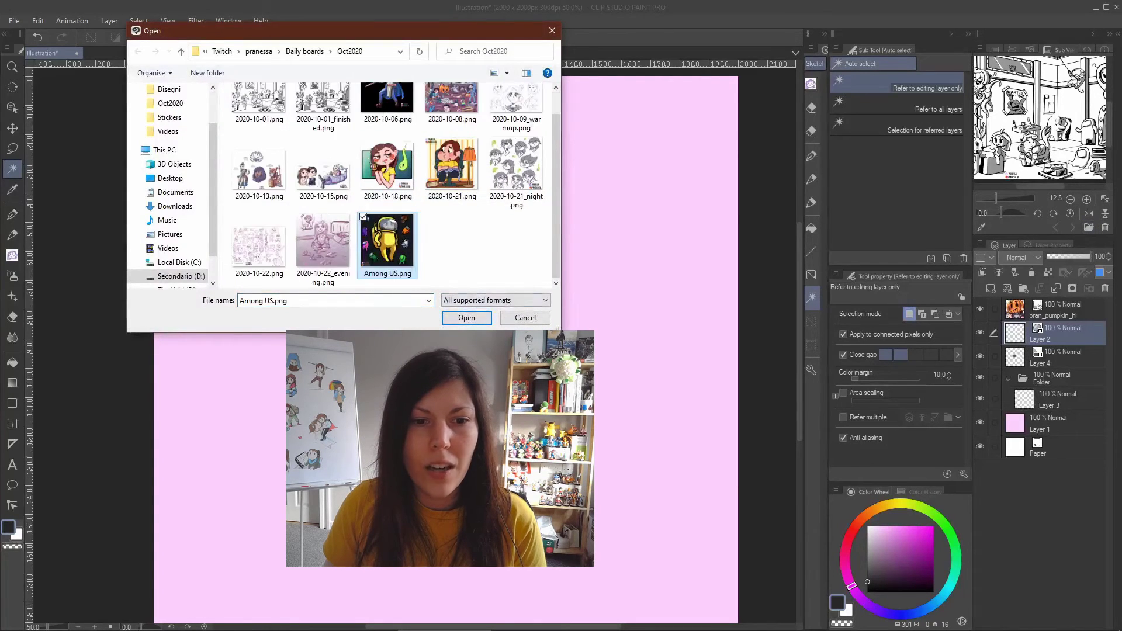
pyautogui.press('Return')
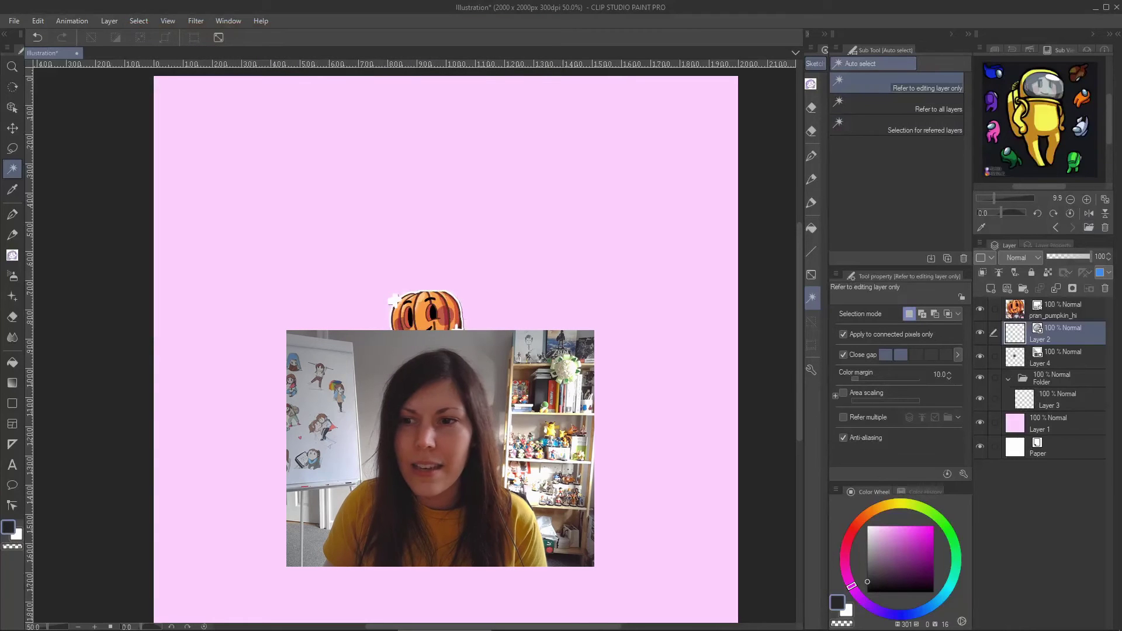
pyautogui.moveTo(972, 234)
pyautogui.mouseDown()
pyautogui.moveTo(806, 234)
pyautogui.moveTo(980, 234)
pyautogui.mouseUp()
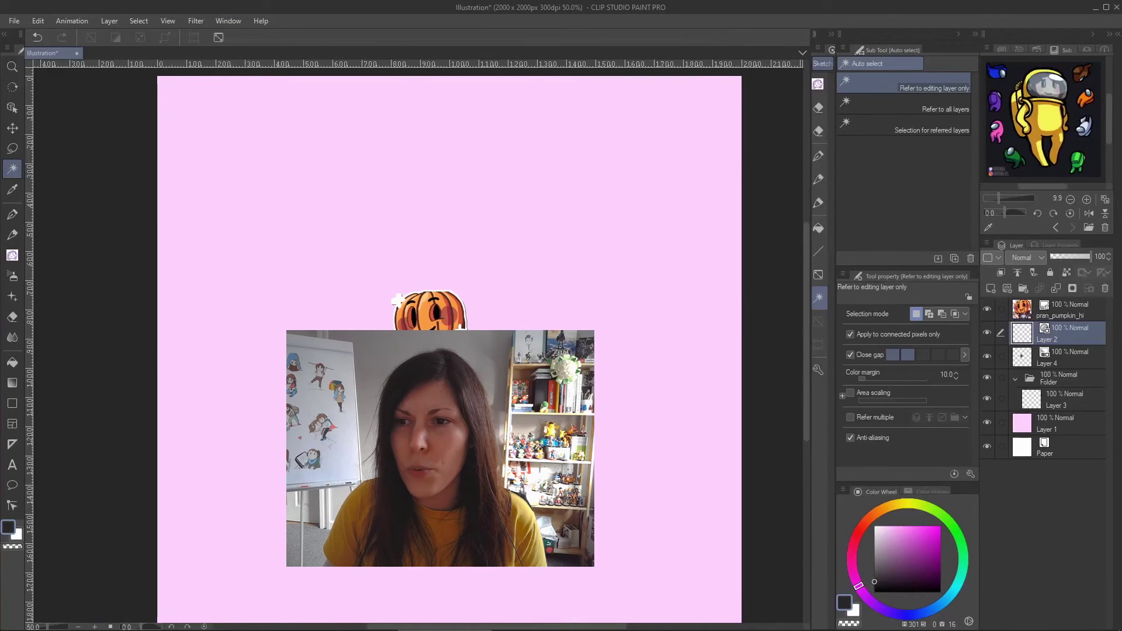
# Step: Float the Sub View palette over the canvas as an enlarged window and zoom its image to 25.0
pyautogui.moveTo(1067, 49); pyautogui.dragTo(123, 85)
pyautogui.moveTo(175, 272); pyautogui.dragTo(293, 415)
pyautogui.scroll(3, 148, 253)
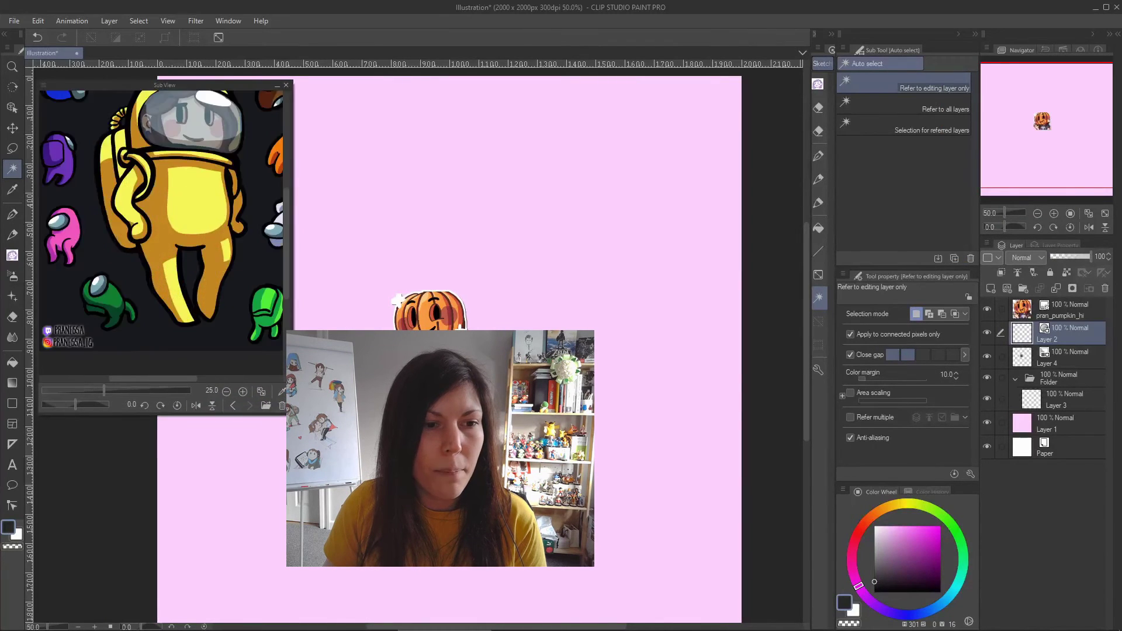
# Step: Zoom and pan around the reference image in the floating Sub View, and dock the palette back among the other palettes
pyautogui.scroll(-1, 165, 228)
pyautogui.moveTo(165, 228); pyautogui.dragTo(150, 223)
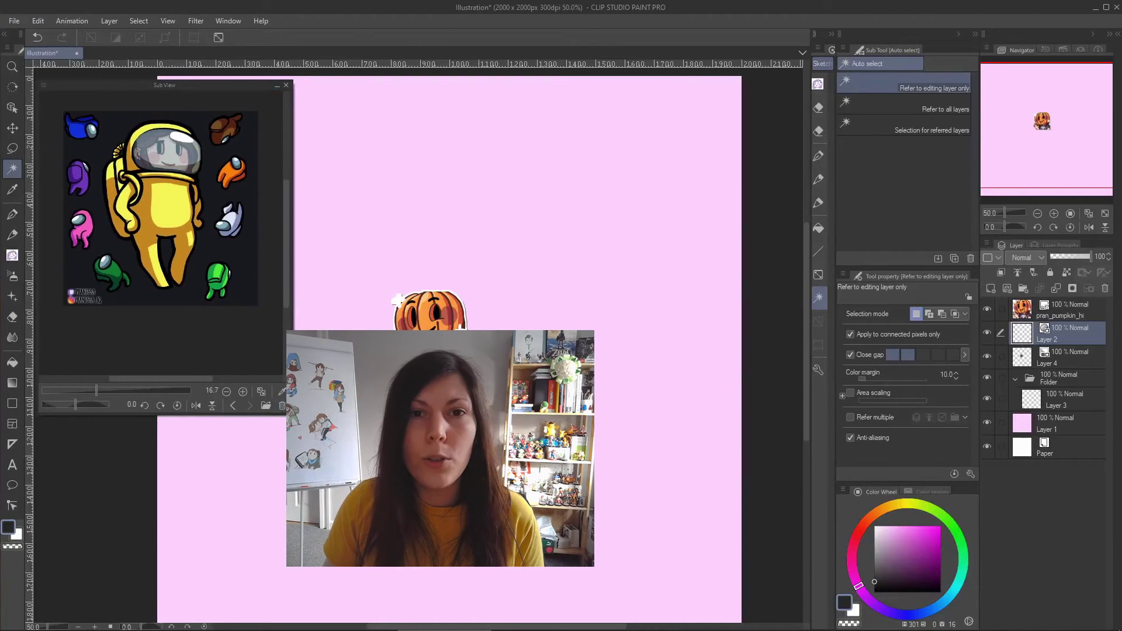
pyautogui.scroll(6, 190, 222)
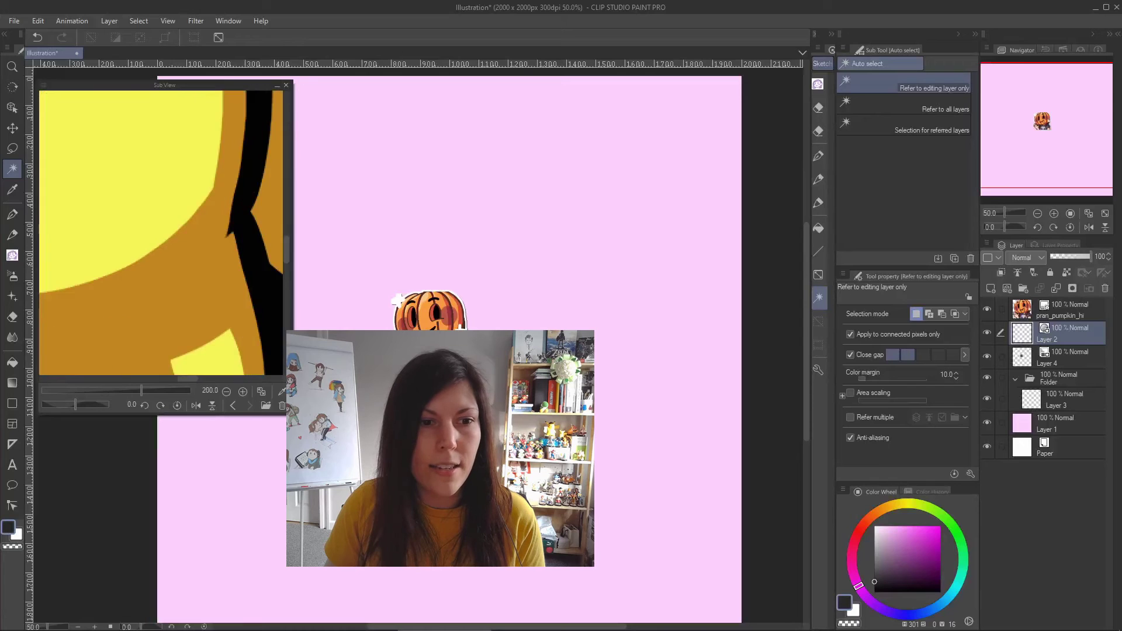
pyautogui.scroll(-8, 174, 240)
pyautogui.scroll(2, 158, 192)
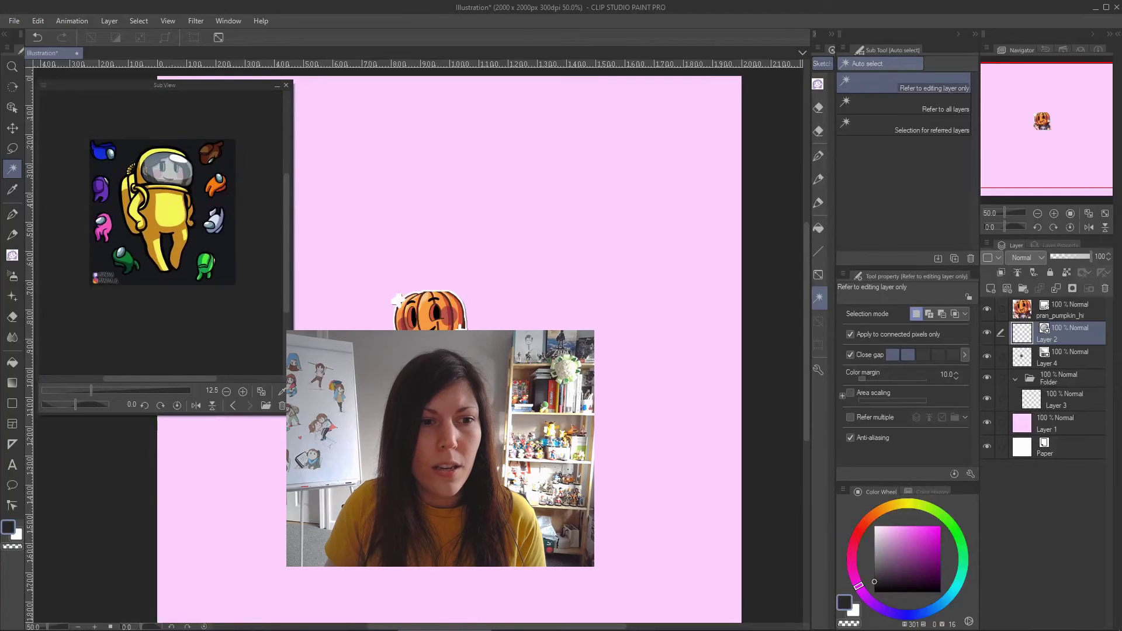
pyautogui.scroll(2, 161, 188)
pyautogui.moveTo(162, 188); pyautogui.dragTo(174, 239)
pyautogui.scroll(-1, 172, 224)
pyautogui.moveTo(169, 86); pyautogui.dragTo(1057, 50)
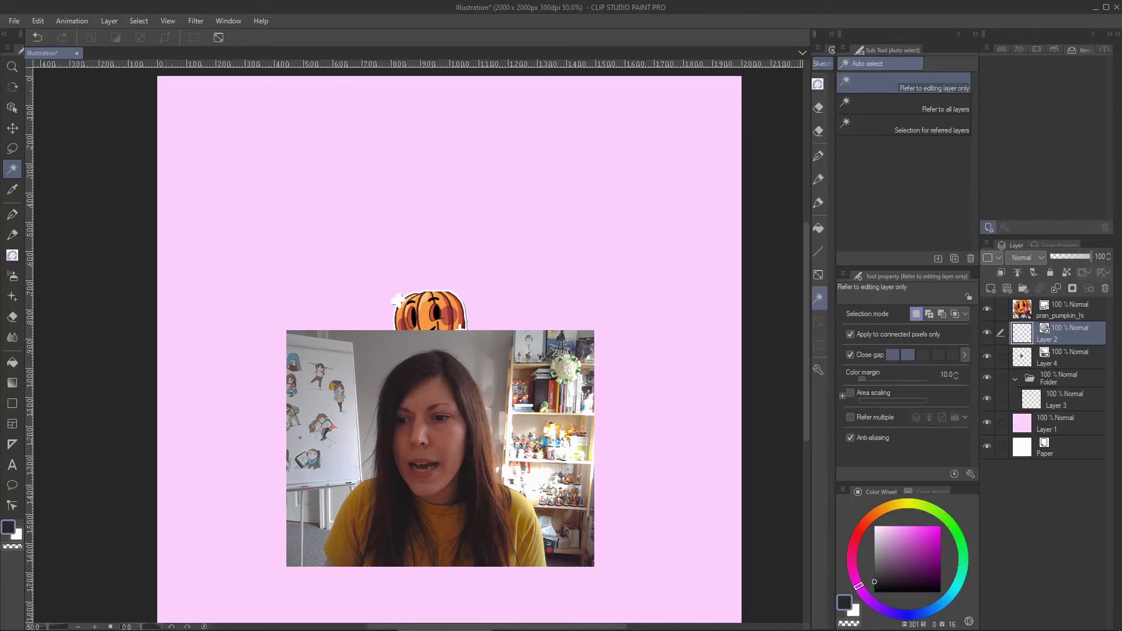
# Step: Add the image Untitled-1.png to the Item bank and name the item Signature
pyautogui.click(989, 227)
pyautogui.click(523, 120)
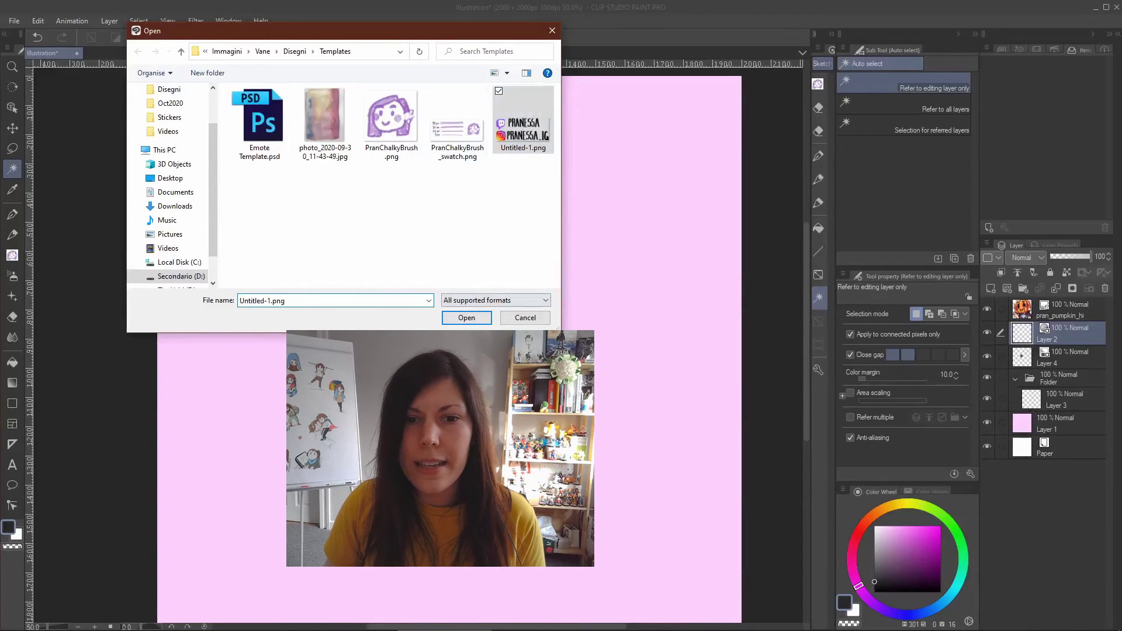
pyautogui.click(466, 318)
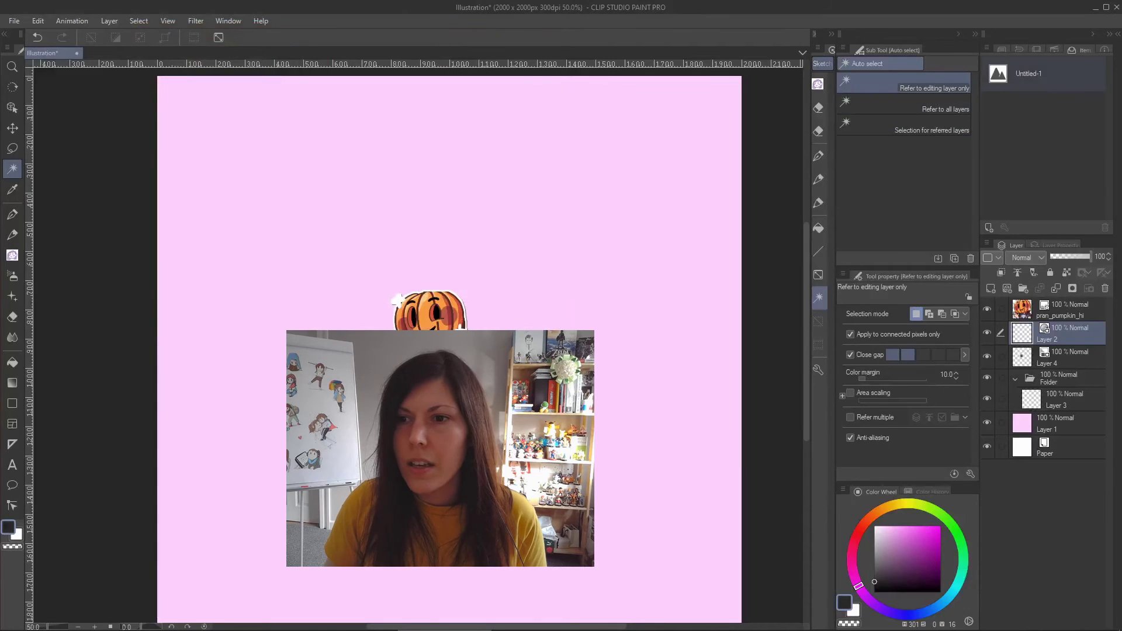
pyautogui.click(1005, 227)
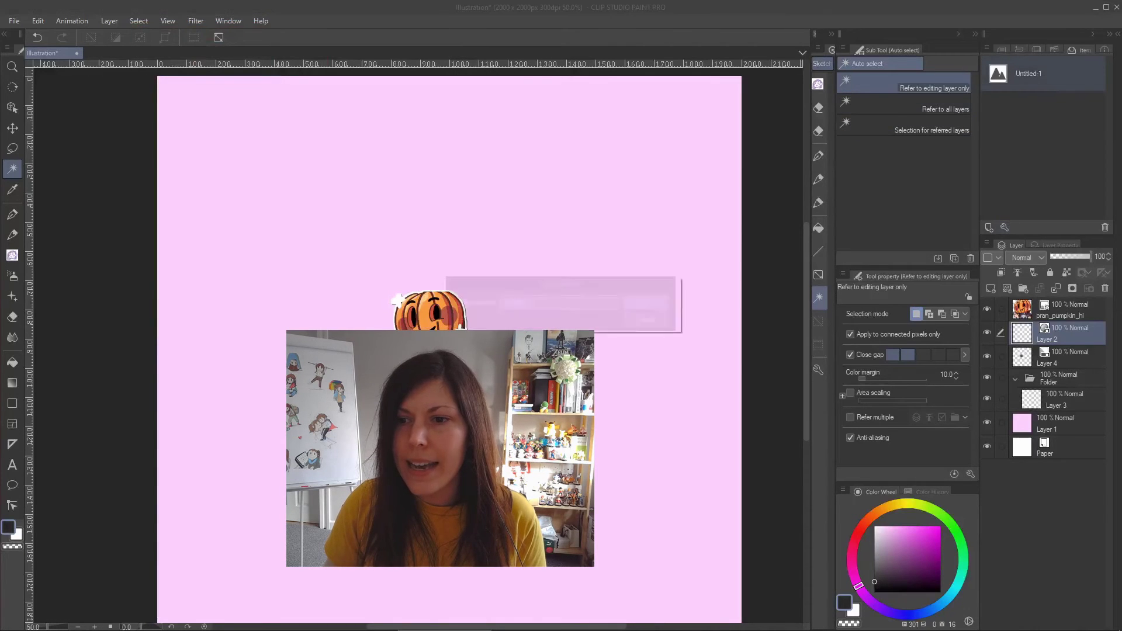
pyautogui.write('Signature')
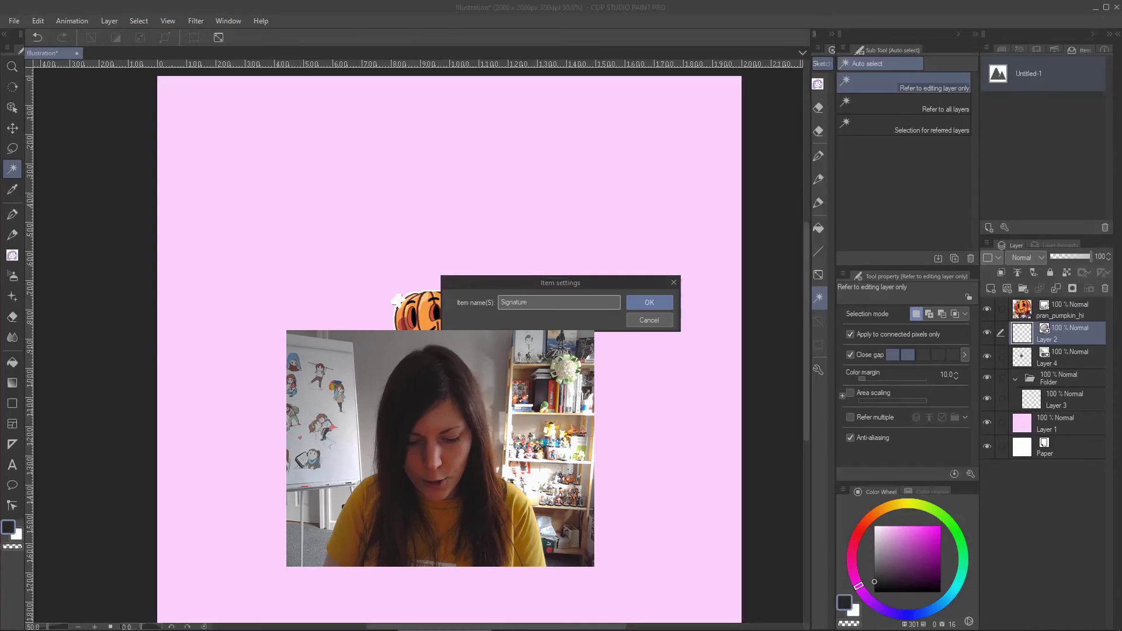
pyautogui.press('Return')
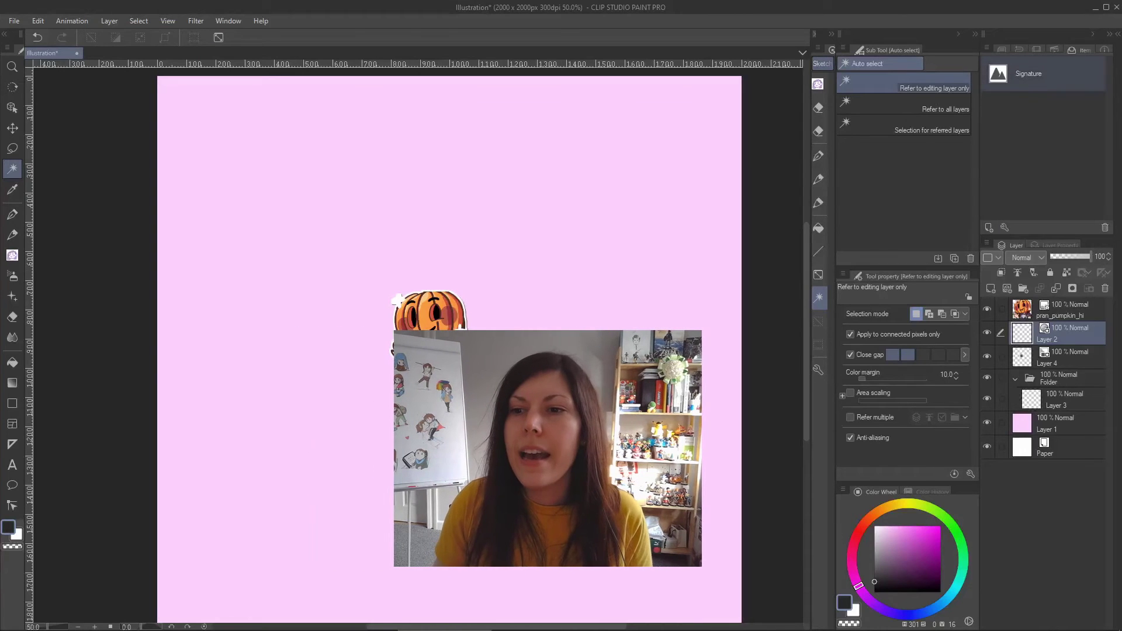
# Step: Place the Signature item on the canvas, scaled down and positioned beside the lower part of the pumpkin character
pyautogui.doubleClick(1028, 74)
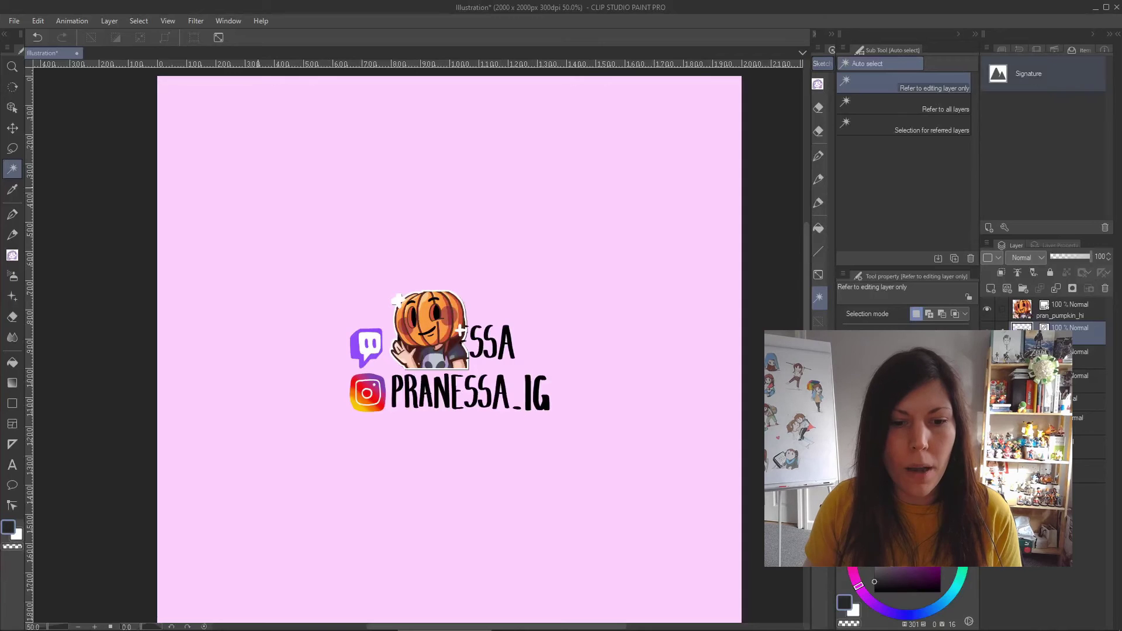
pyautogui.click(13, 128)
pyautogui.moveTo(544, 343)
pyautogui.mouseDown()
pyautogui.moveTo(669, 455)
pyautogui.moveTo(546, 492)
pyautogui.mouseUp()
pyautogui.hotkey('ctrl', 't')
pyautogui.moveTo(485, 514)
pyautogui.mouseDown()
pyautogui.moveTo(473, 383)
pyautogui.moveTo(483, 345)
pyautogui.moveTo(485, 362)
pyautogui.mouseUp()
pyautogui.scroll(5, 474, 321)
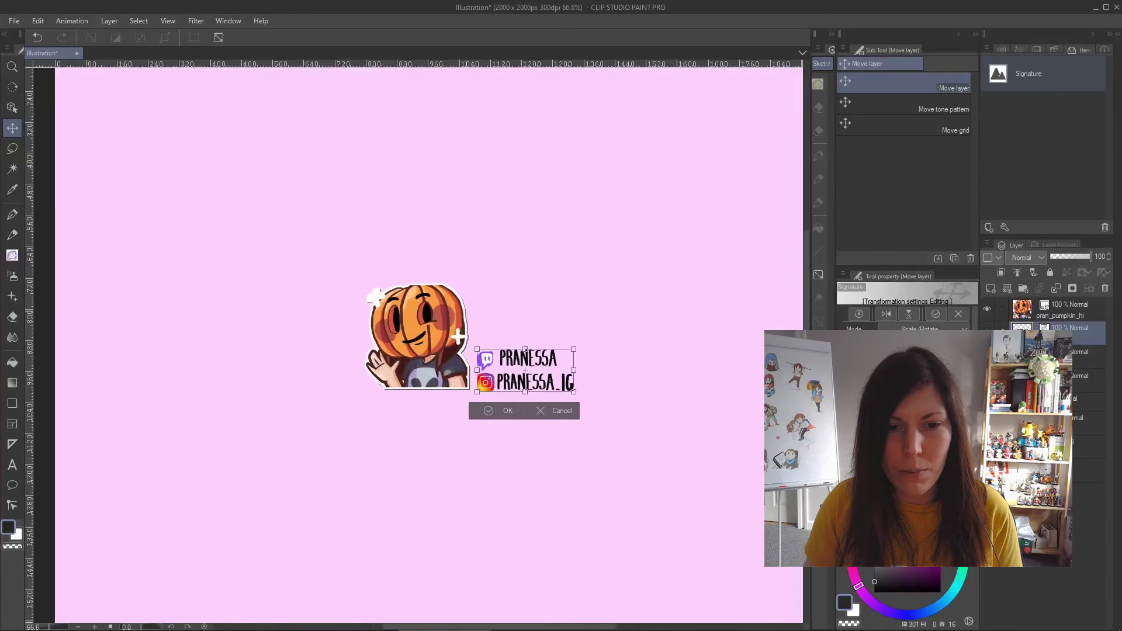
pyautogui.press('Return')
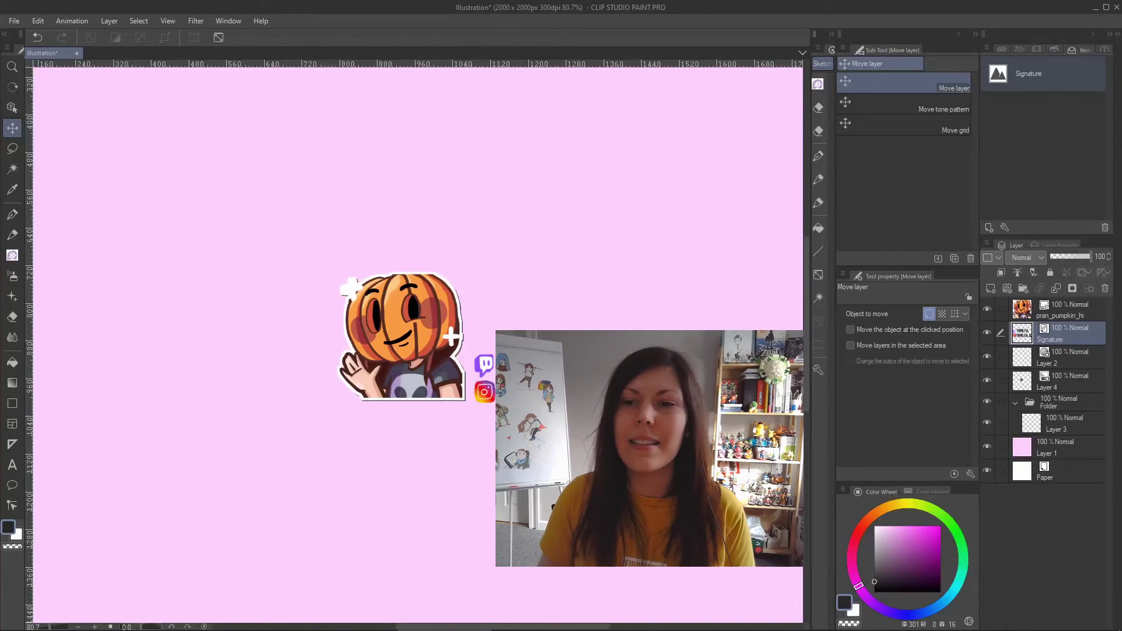
# Step: Show the Information palette and draw a rectangular selection across the pumpkin character to examine its coordinates and dimensions
pyautogui.click(1103, 51)
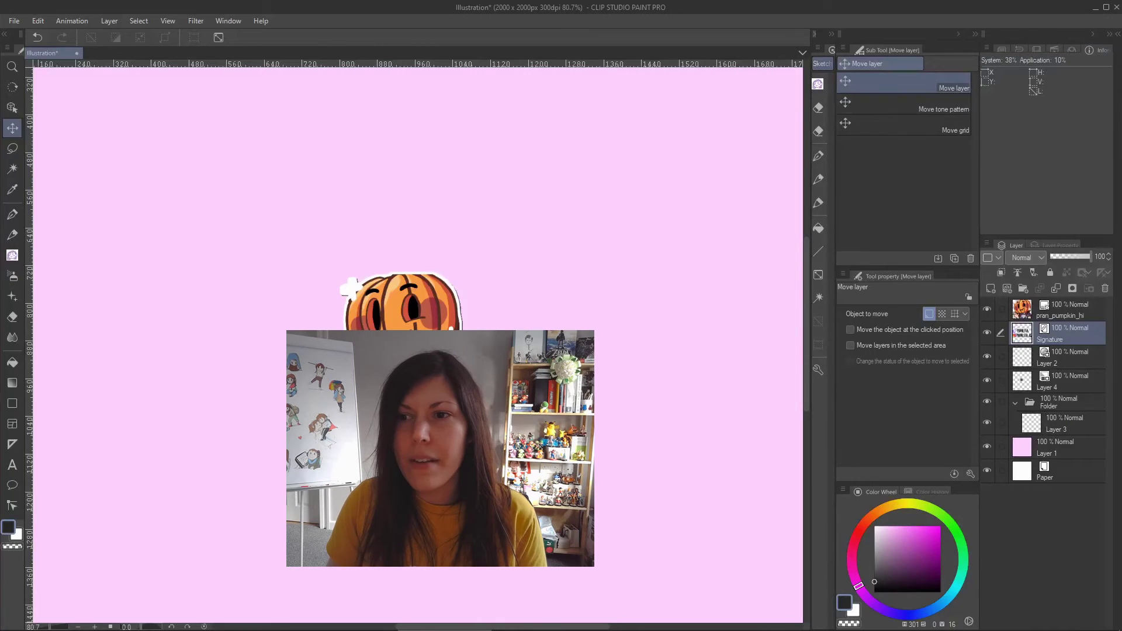
pyautogui.press('m')
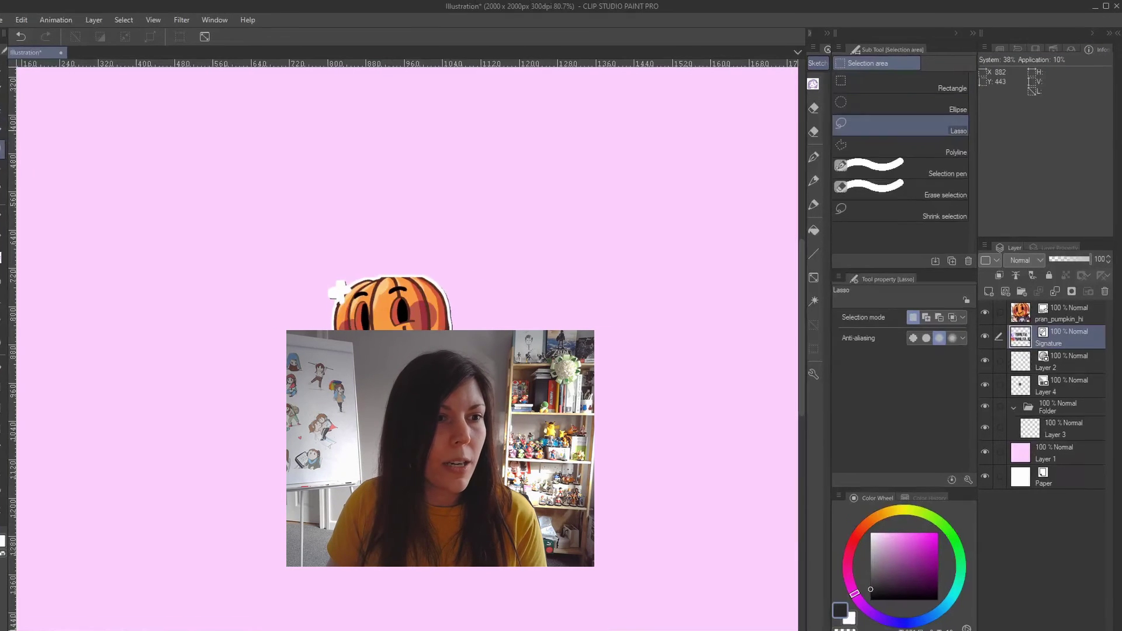
pyautogui.click(850, 82)
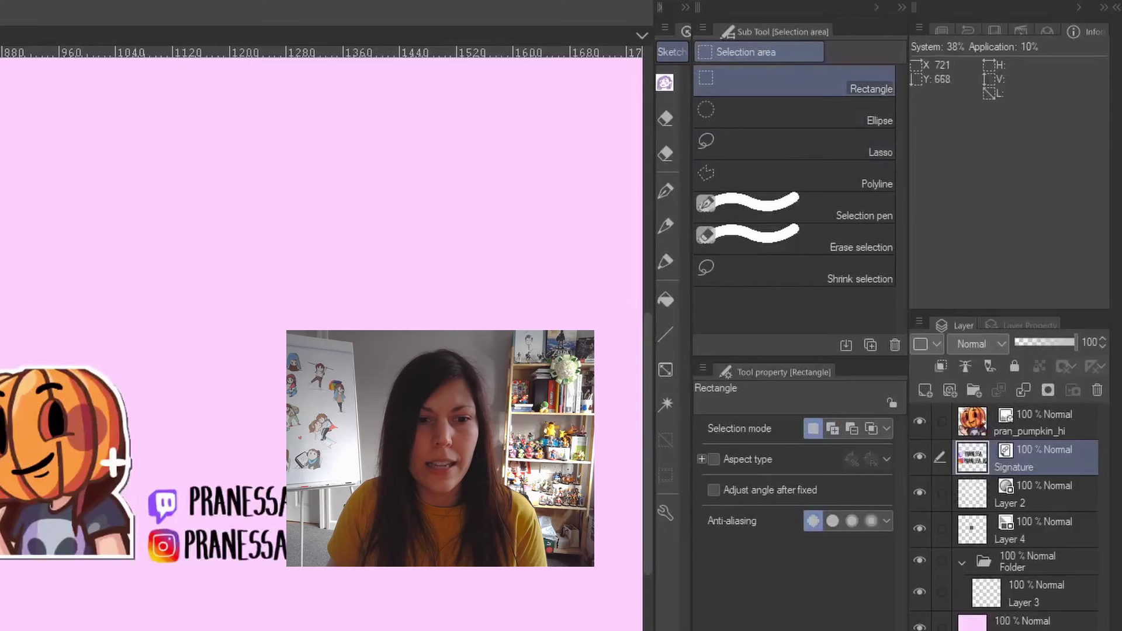
pyautogui.moveTo(0, 319); pyautogui.dragTo(392, 630)
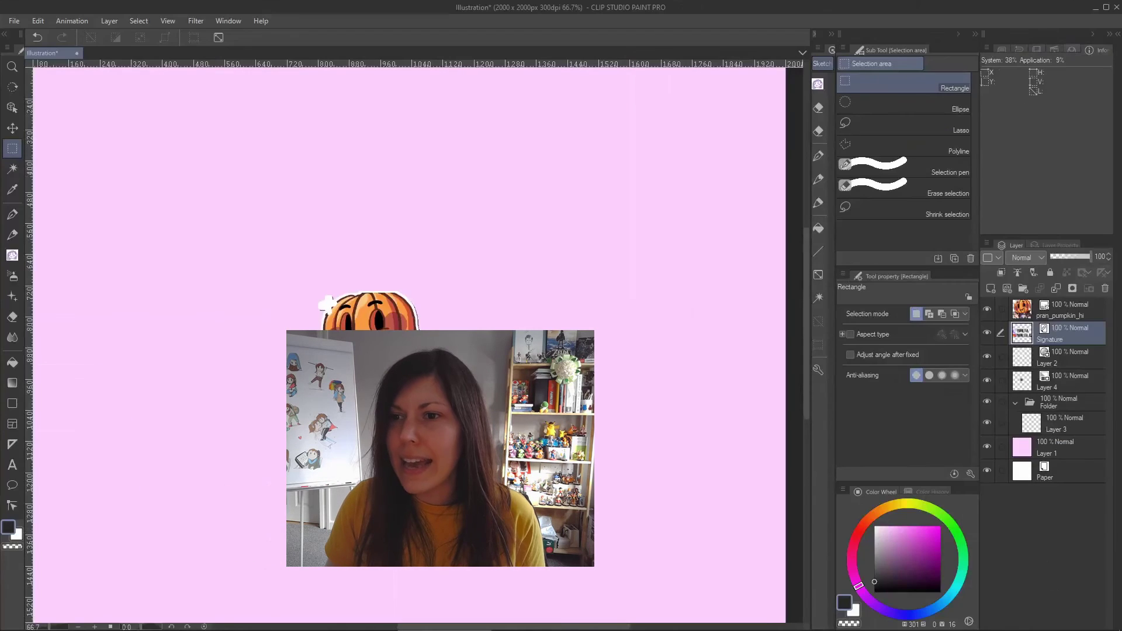
# Step: Show the Navigator palette and reduce its height to give the Layer palette more room
pyautogui.click(1002, 50)
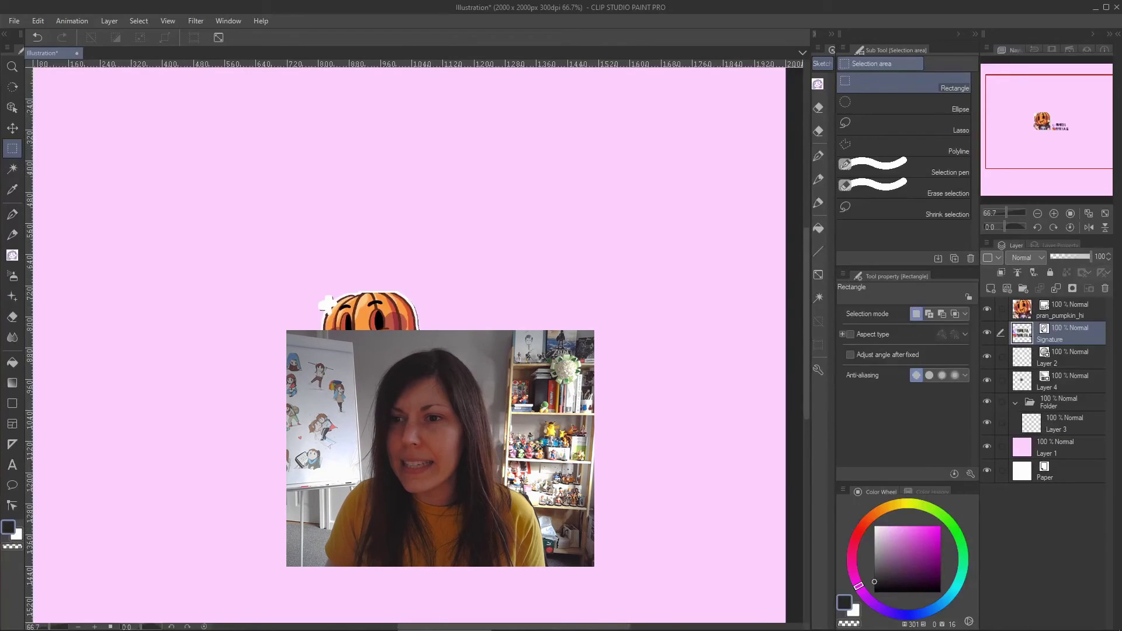
pyautogui.click(1034, 50)
pyautogui.click(1001, 50)
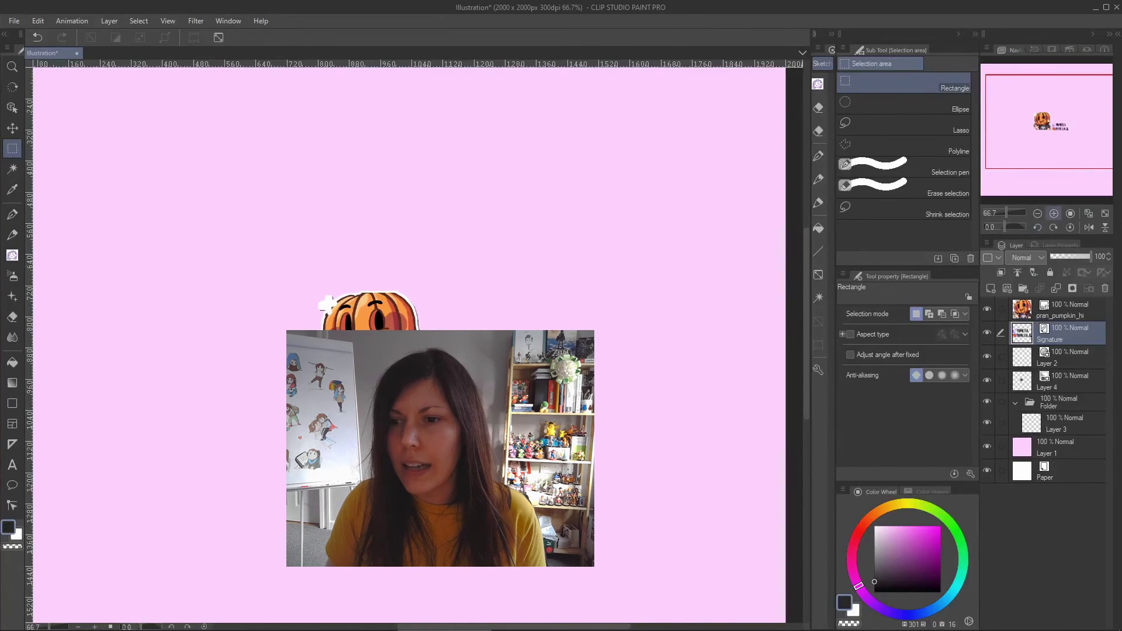
pyautogui.moveTo(1046, 238); pyautogui.dragTo(1046, 184)
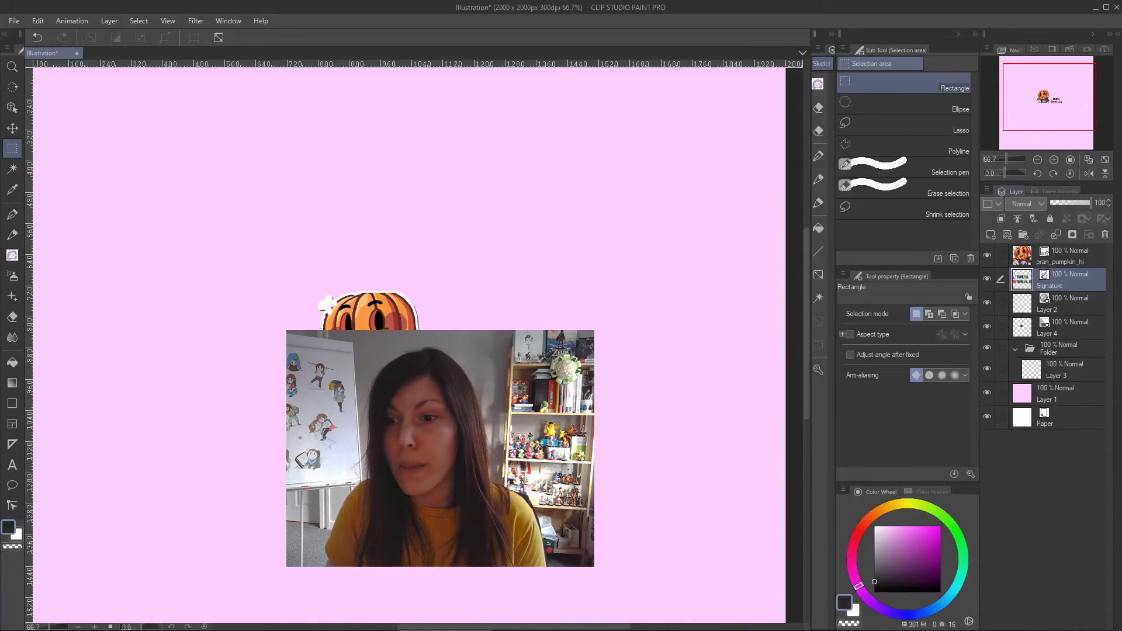
# Step: Dock the Layer palette in its own column beside the canvas and return it to its place below the Navigator
pyautogui.moveTo(1015, 191); pyautogui.dragTo(812, 114)
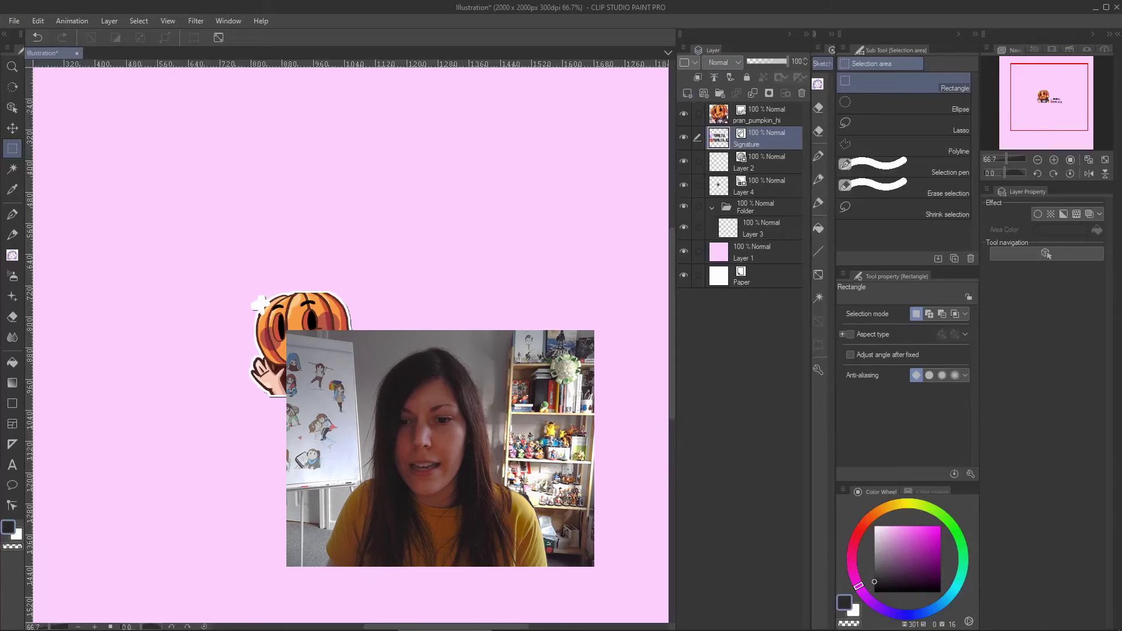
pyautogui.moveTo(710, 50); pyautogui.dragTo(1019, 193)
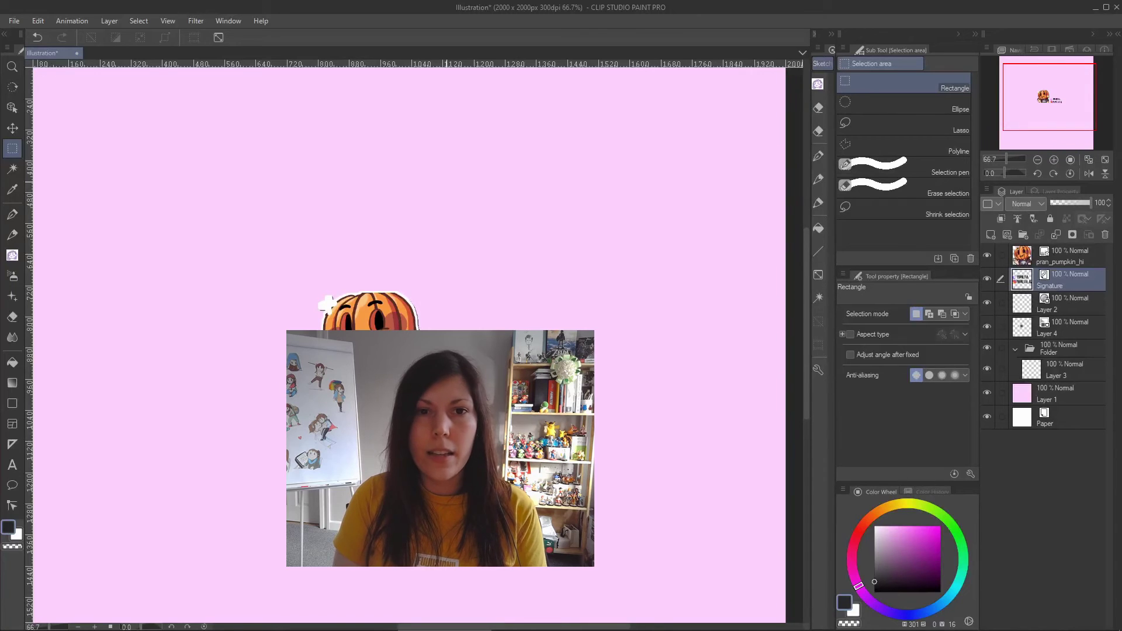
# Step: Register the current palette arrangement as a workspace named TestWS
pyautogui.scroll(-2, 445, 304)
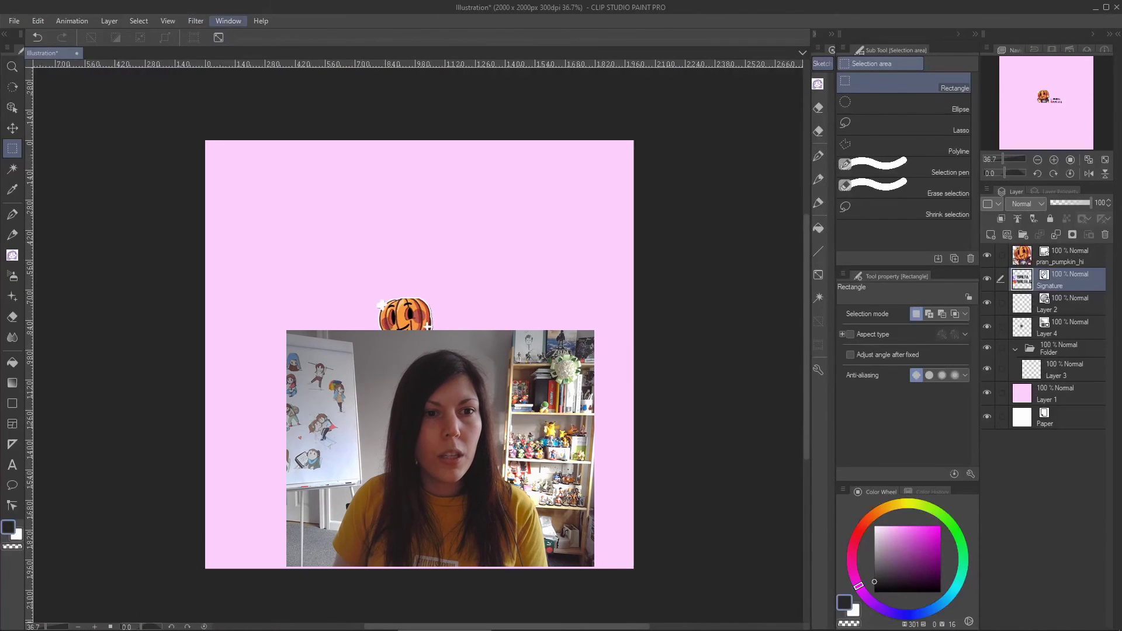
pyautogui.click(228, 20)
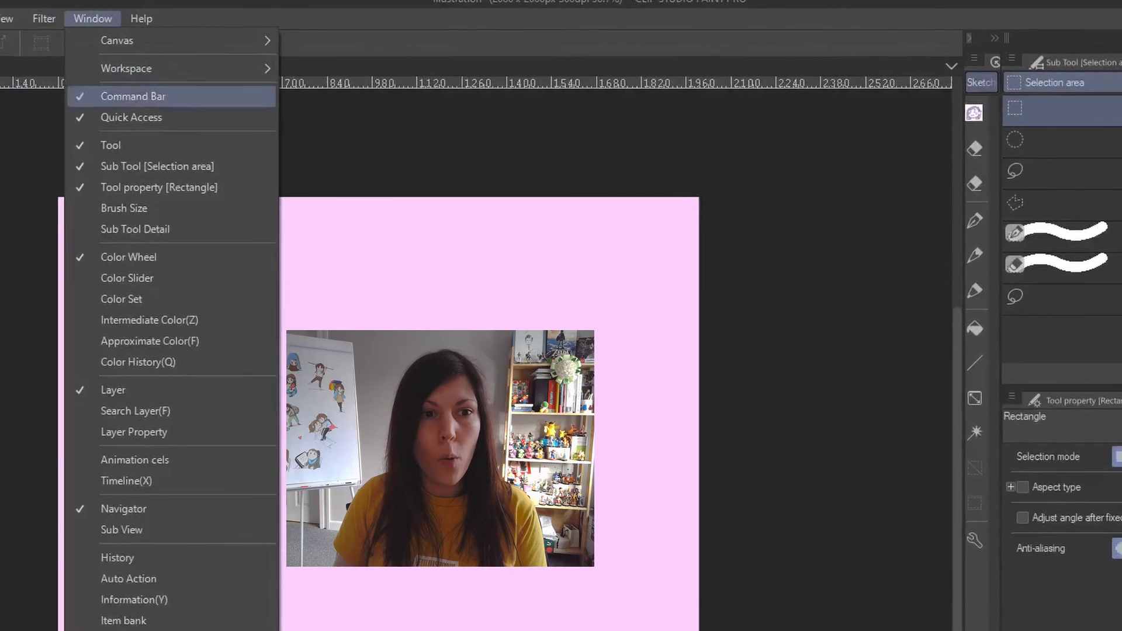
pyautogui.moveTo(129, 68)
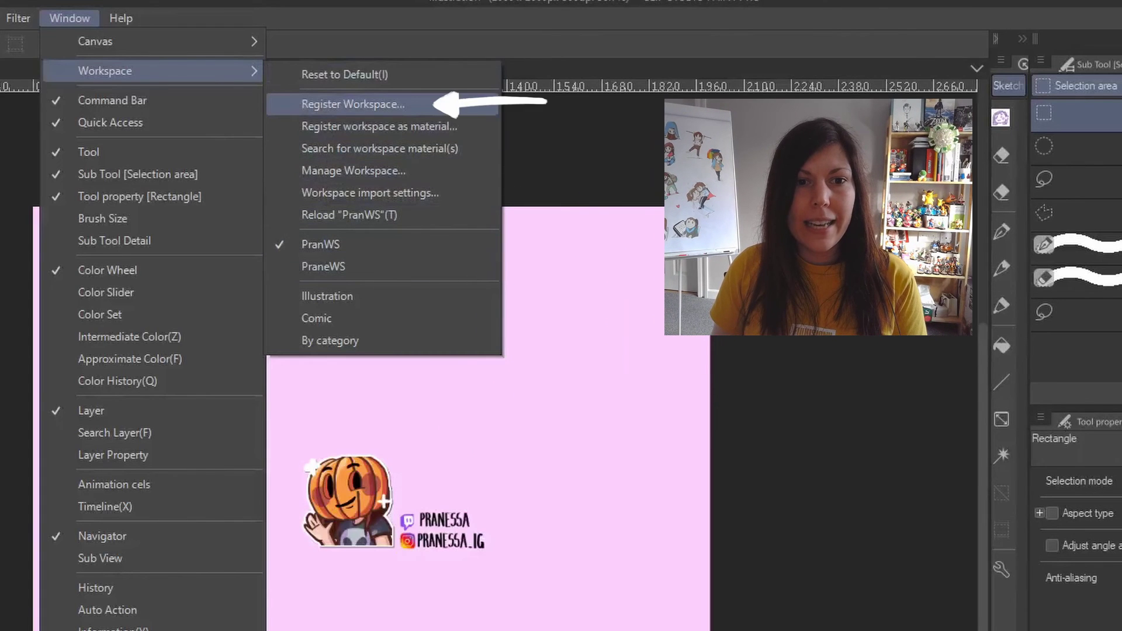
pyautogui.click(353, 104)
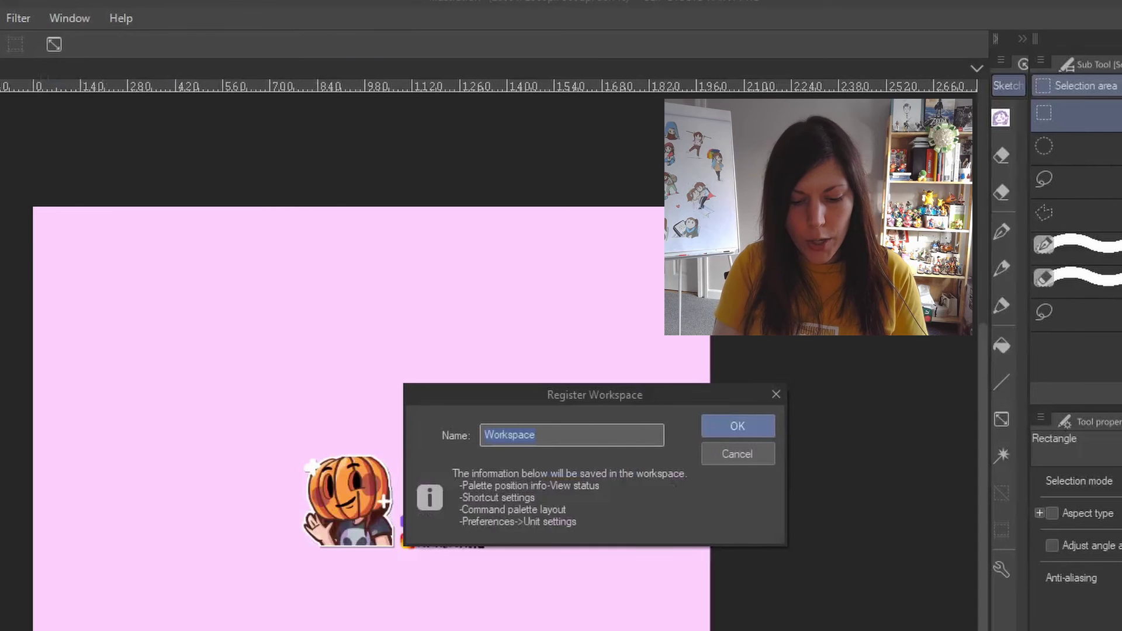
pyautogui.write('TestWS')
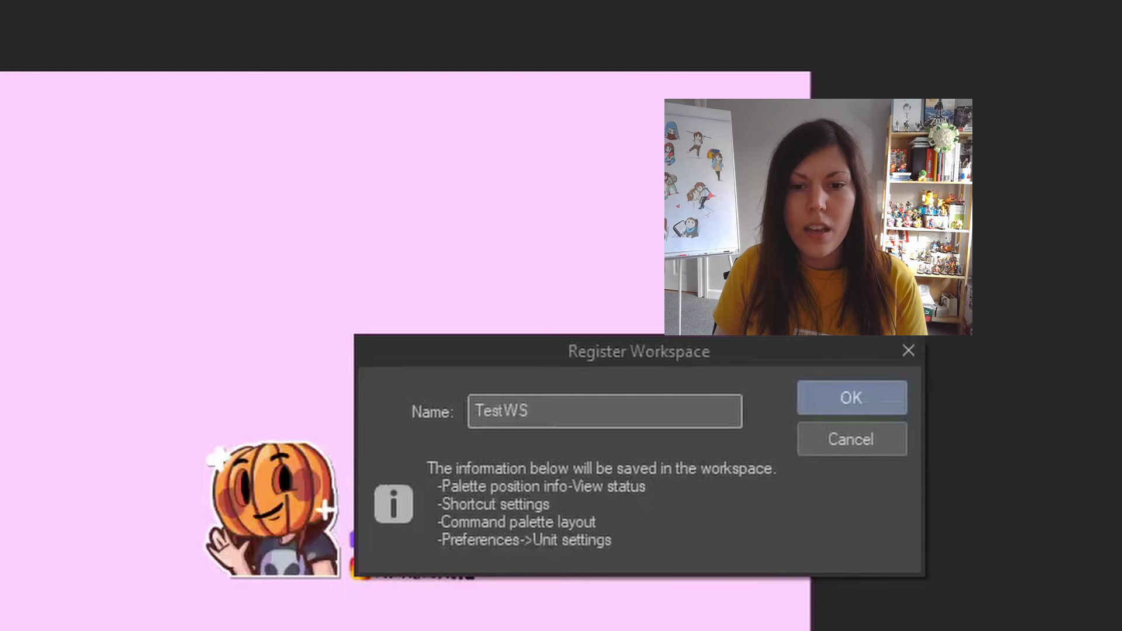
pyautogui.click(852, 398)
# Step: Start registering the current workspace as a material named TestWS and choose the prane folder under All materials as its save location
pyautogui.click(57, 37)
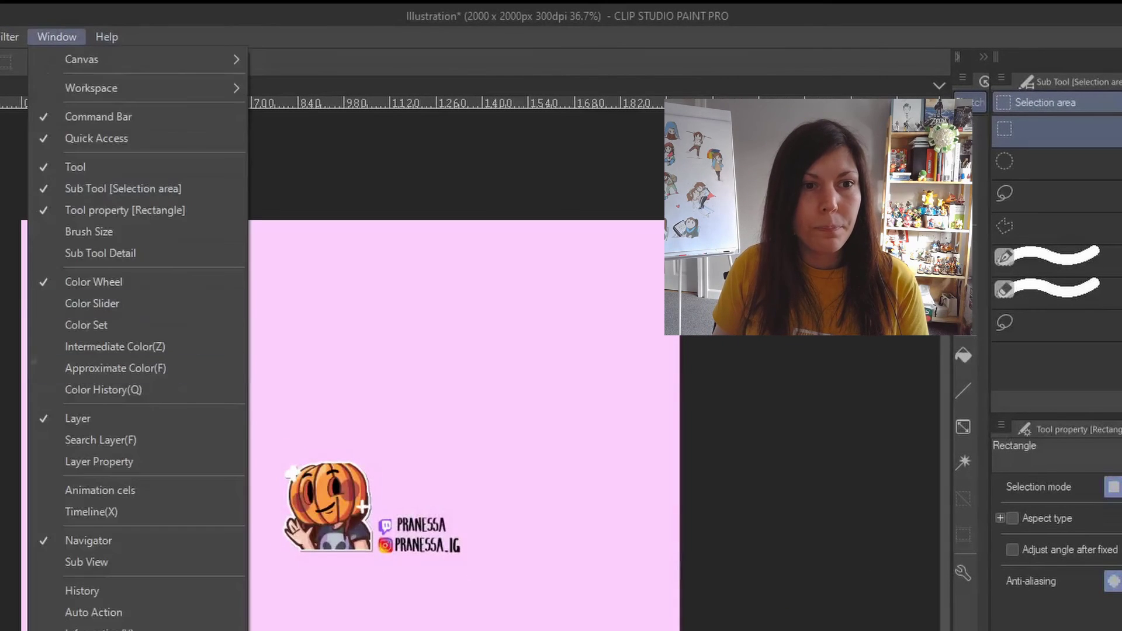
pyautogui.moveTo(91, 87)
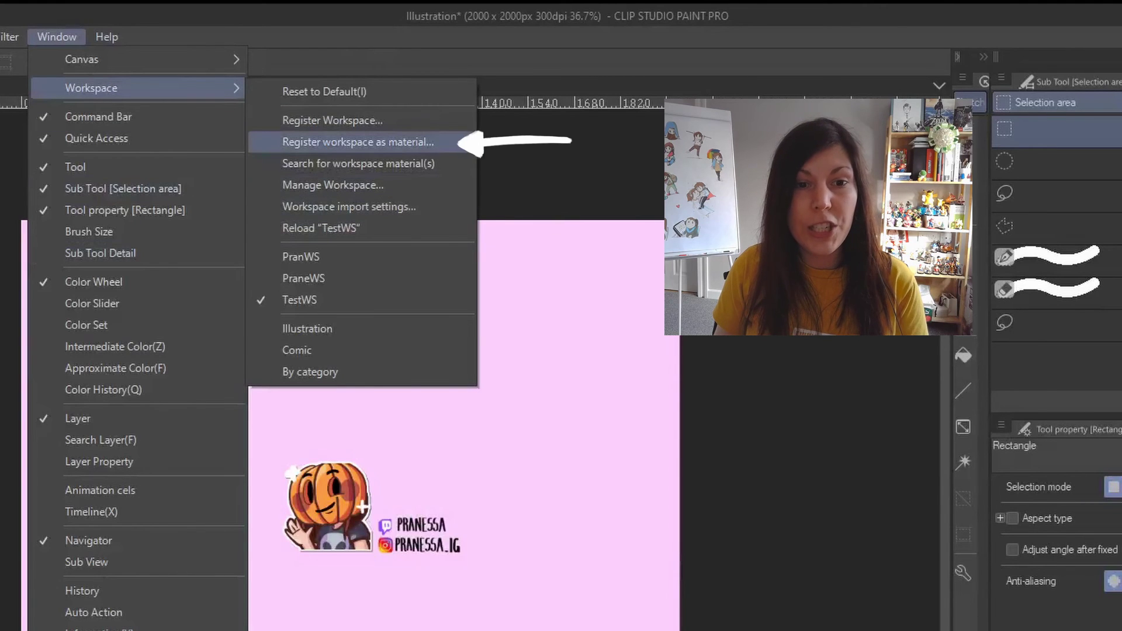
pyautogui.click(358, 142)
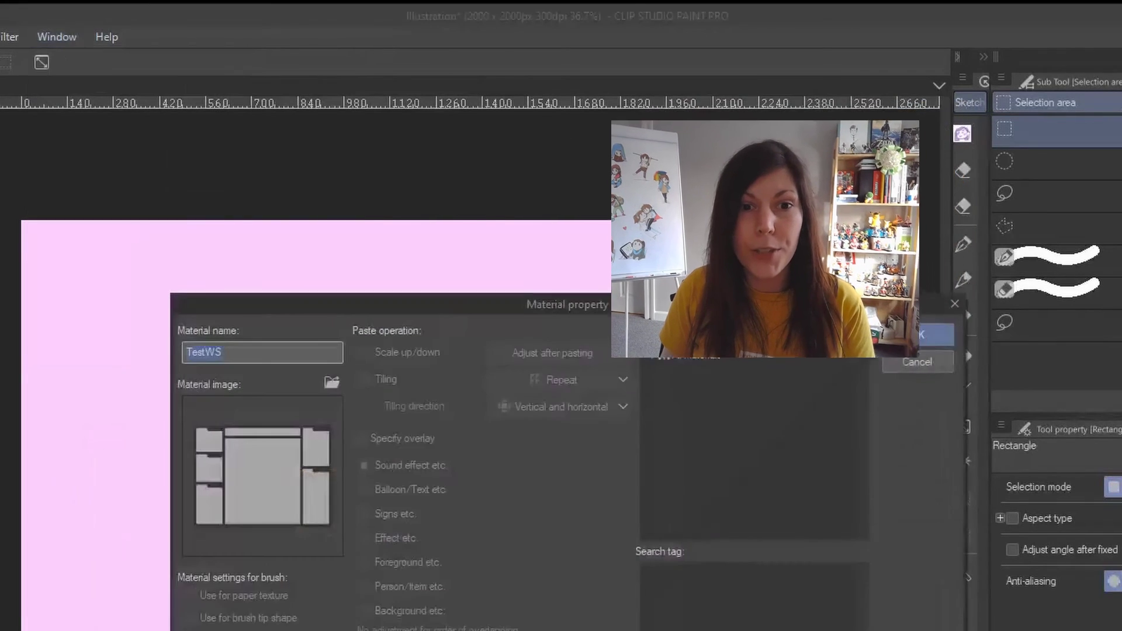
pyautogui.moveTo(566, 303); pyautogui.dragTo(725, 84)
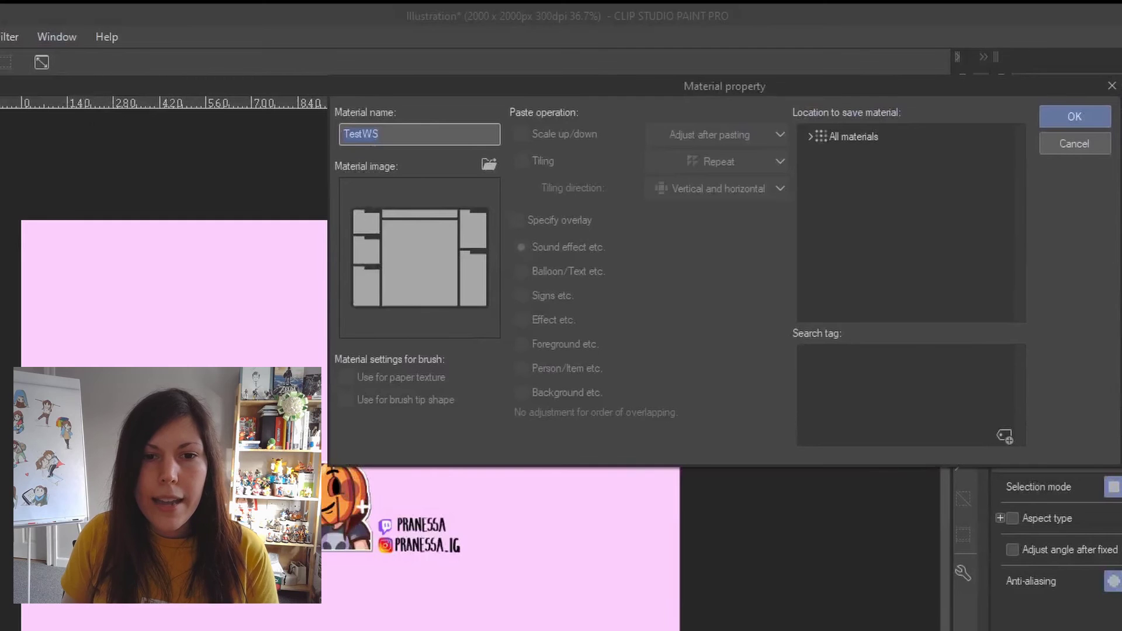
pyautogui.click(853, 137)
pyautogui.click(810, 136)
pyautogui.click(849, 160)
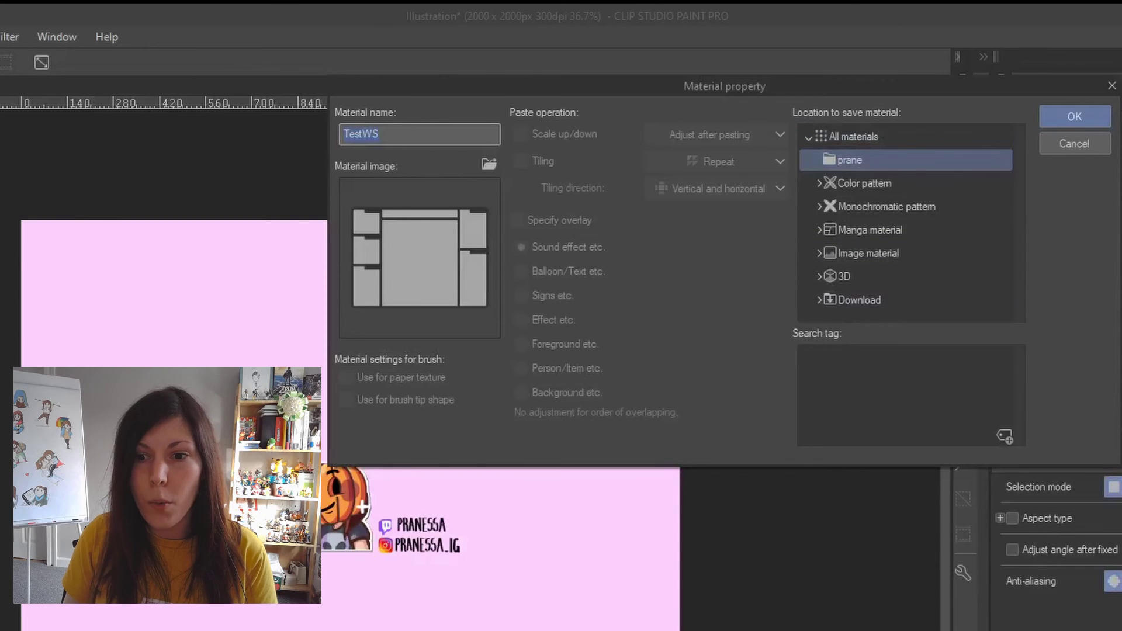
# Step: Add the search tag pranessa to the workspace material and save it
pyautogui.click(1004, 436)
pyautogui.write('pranessa')
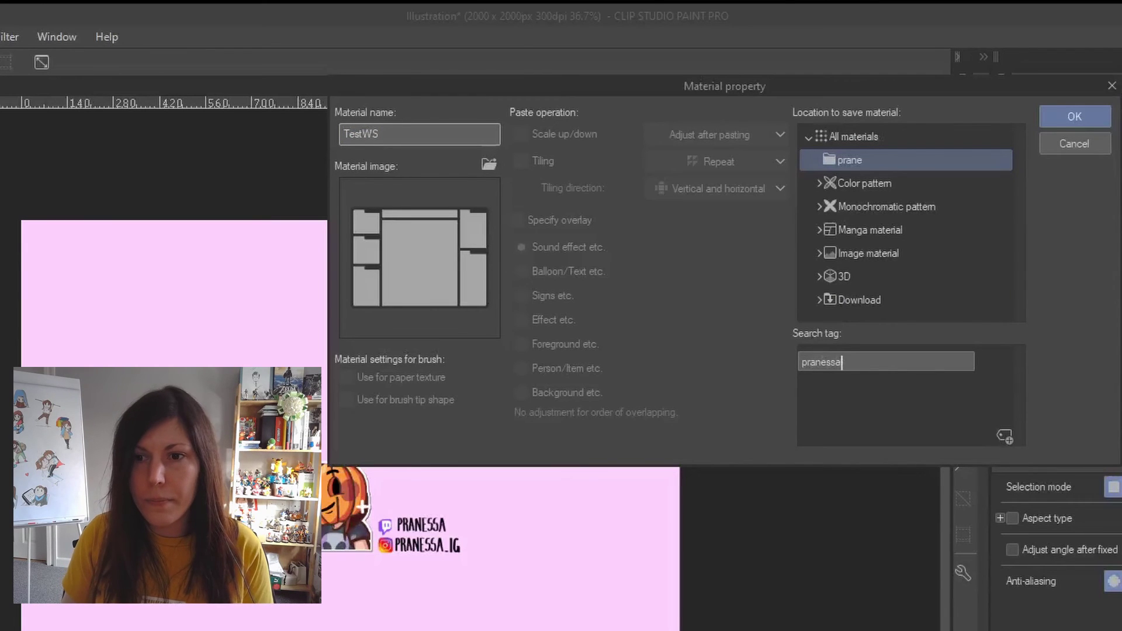
pyautogui.press('Return')
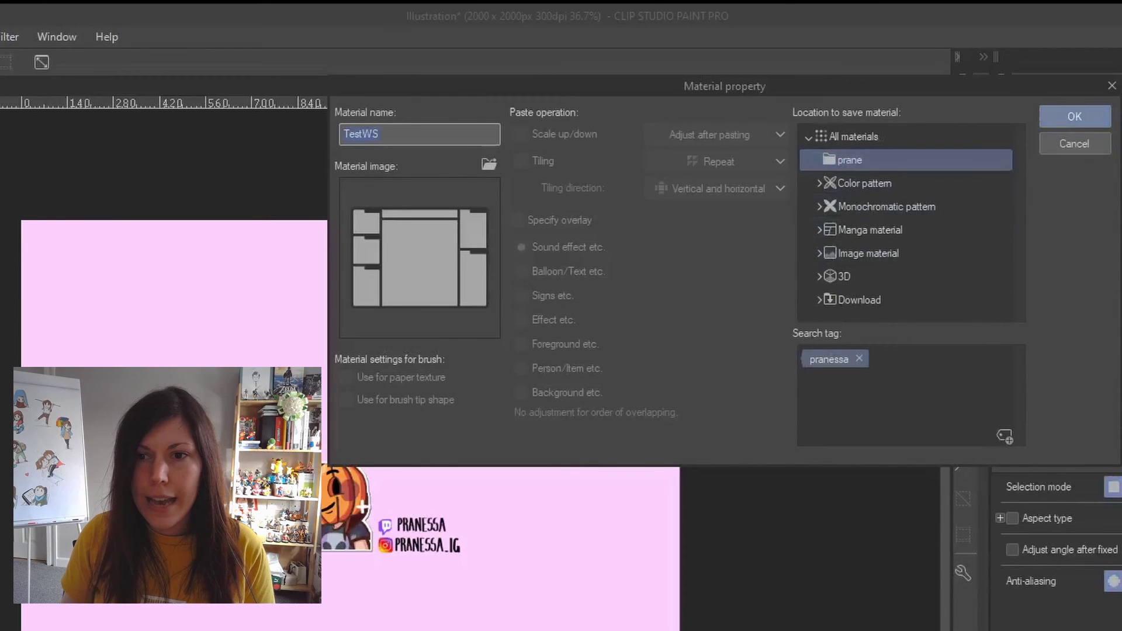
pyautogui.press('Return')
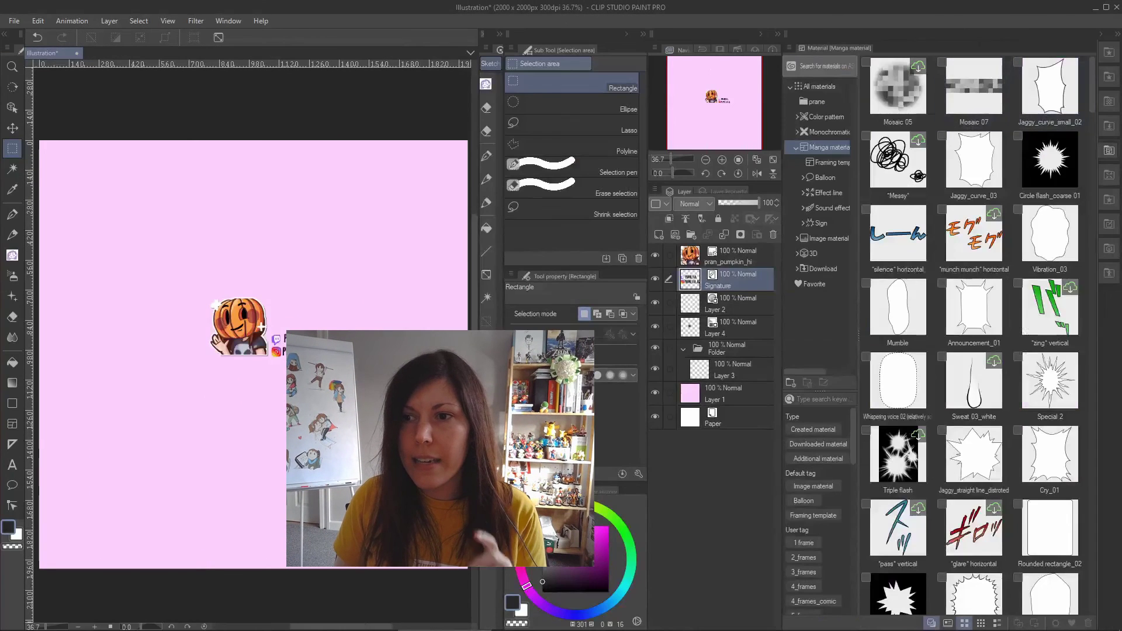
# Step: Select the TestWS material in the prane folder and reset the workspace to the default palette layout
pyautogui.click(1109, 52)
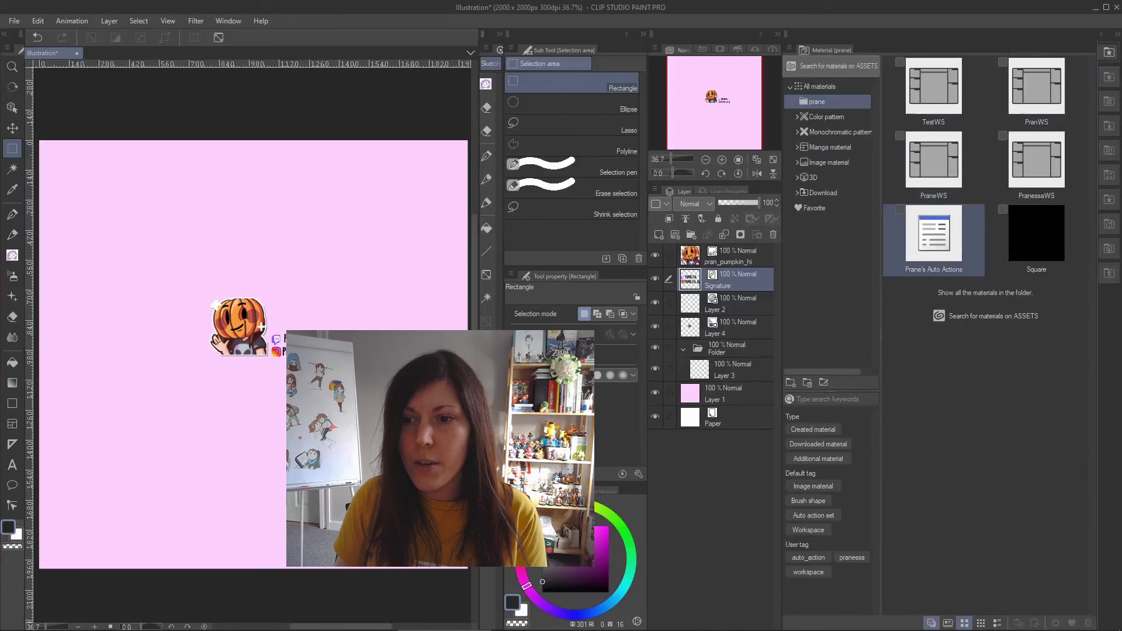
pyautogui.click(933, 91)
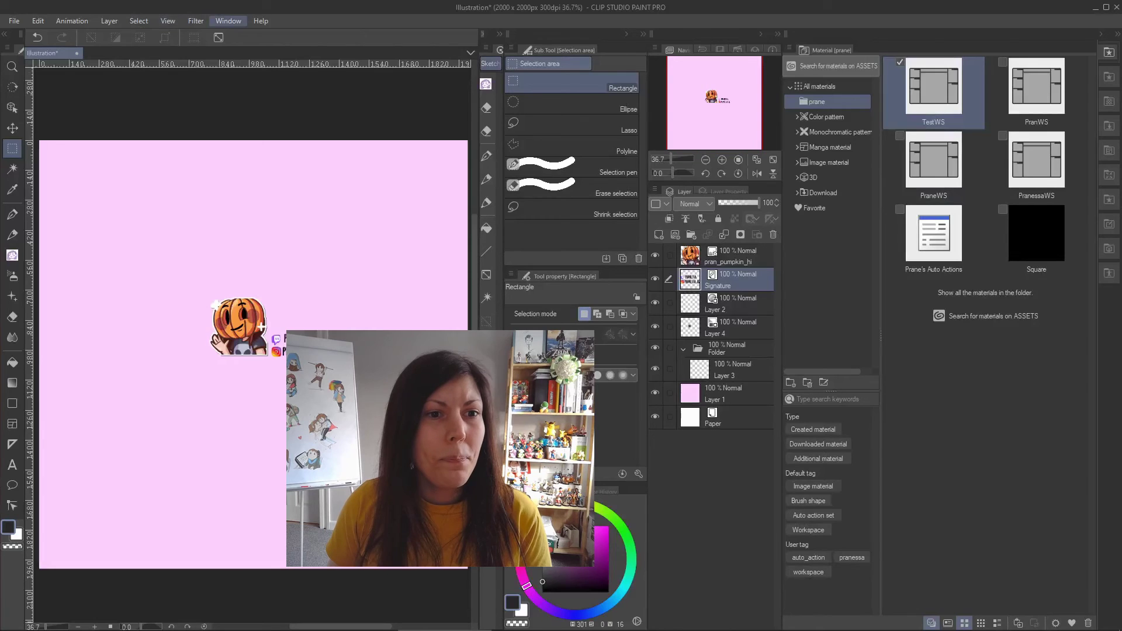
pyautogui.click(228, 21)
pyautogui.moveTo(260, 55)
pyautogui.click(403, 57)
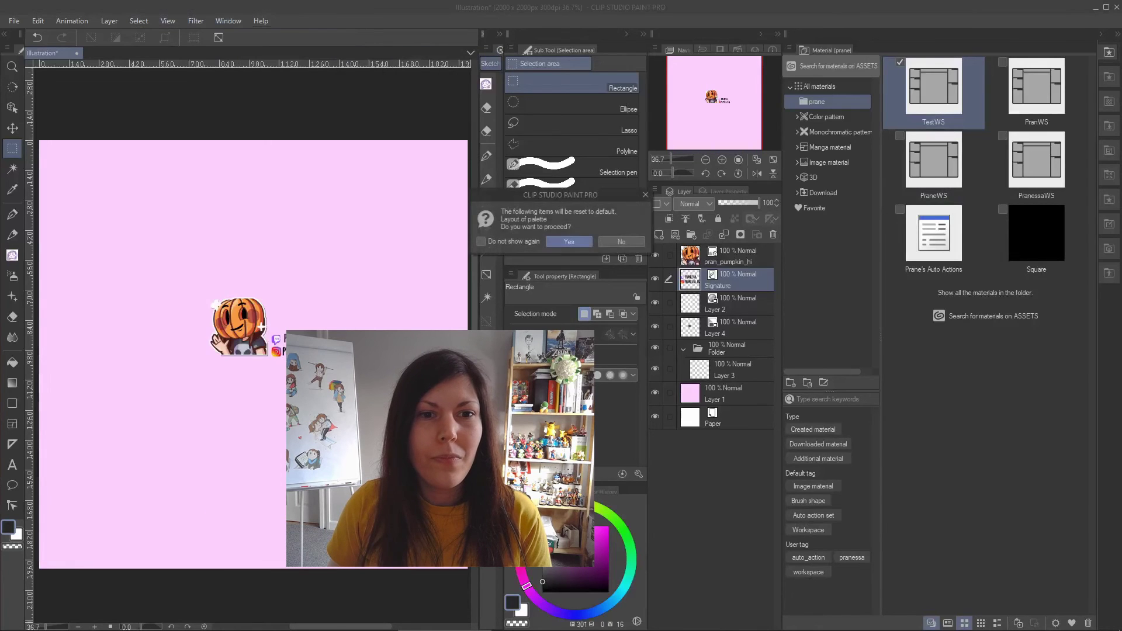
pyautogui.click(568, 241)
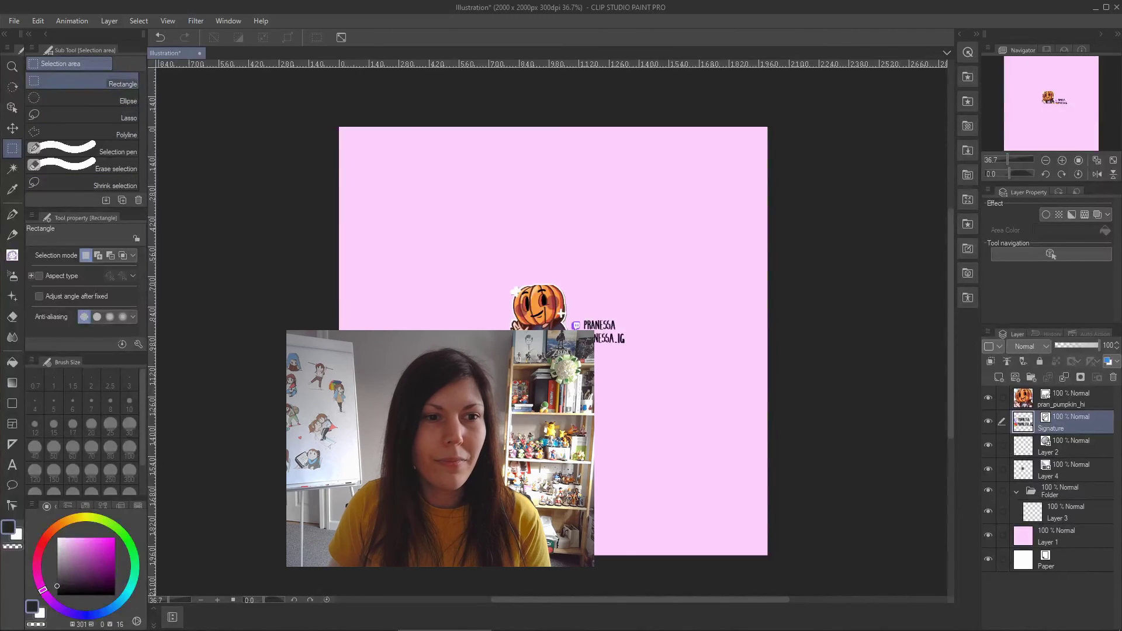
# Step: Apply the TestWS material from the prane folder to the canvas, importing shortcut settings, command bar layout and unit settings
pyautogui.click(967, 76)
pyautogui.moveTo(919, 88); pyautogui.dragTo(633, 226)
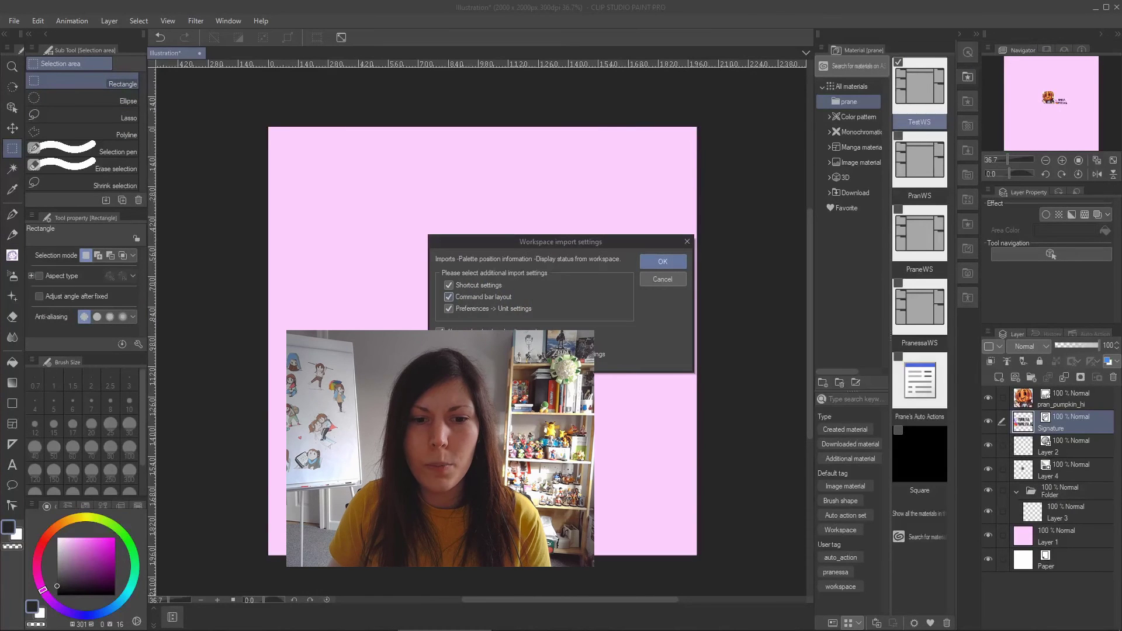
pyautogui.click(663, 262)
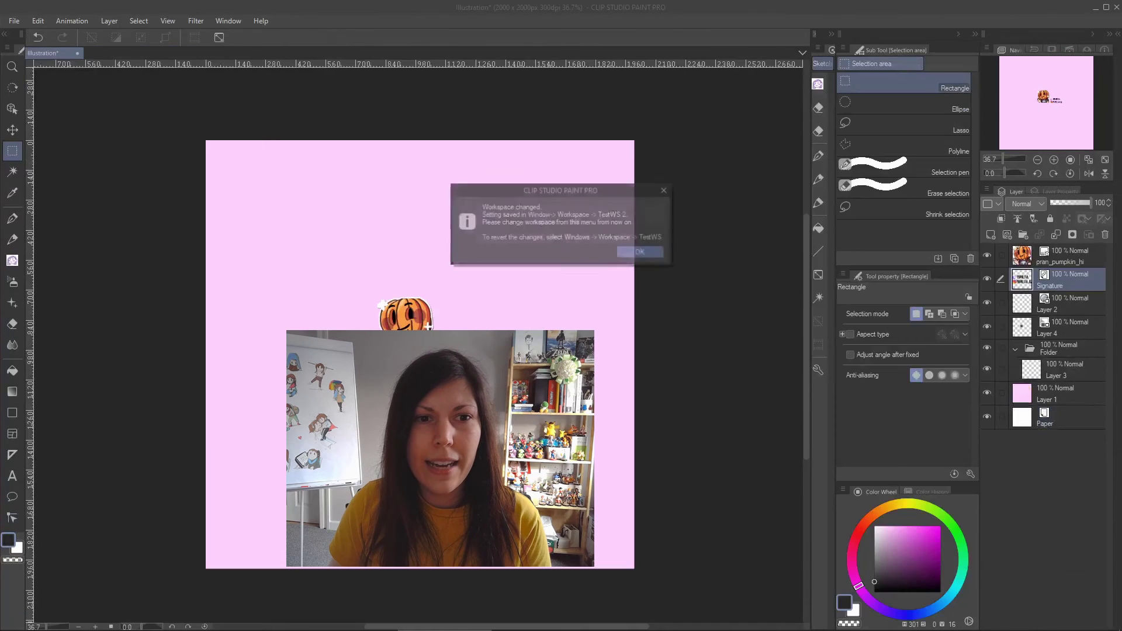
pyautogui.click(640, 252)
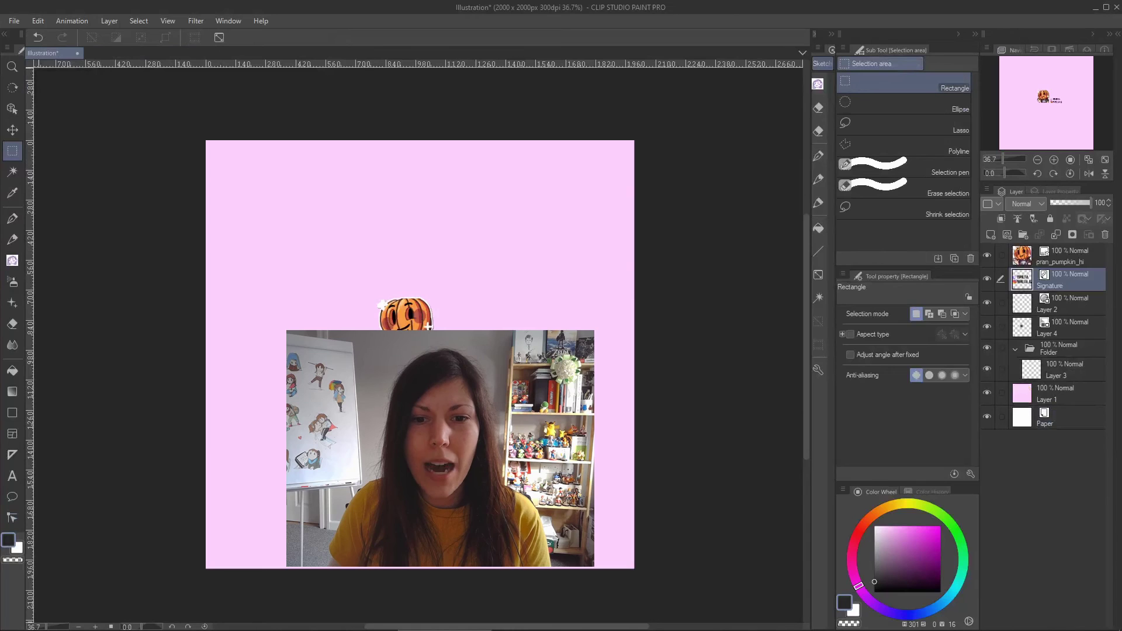